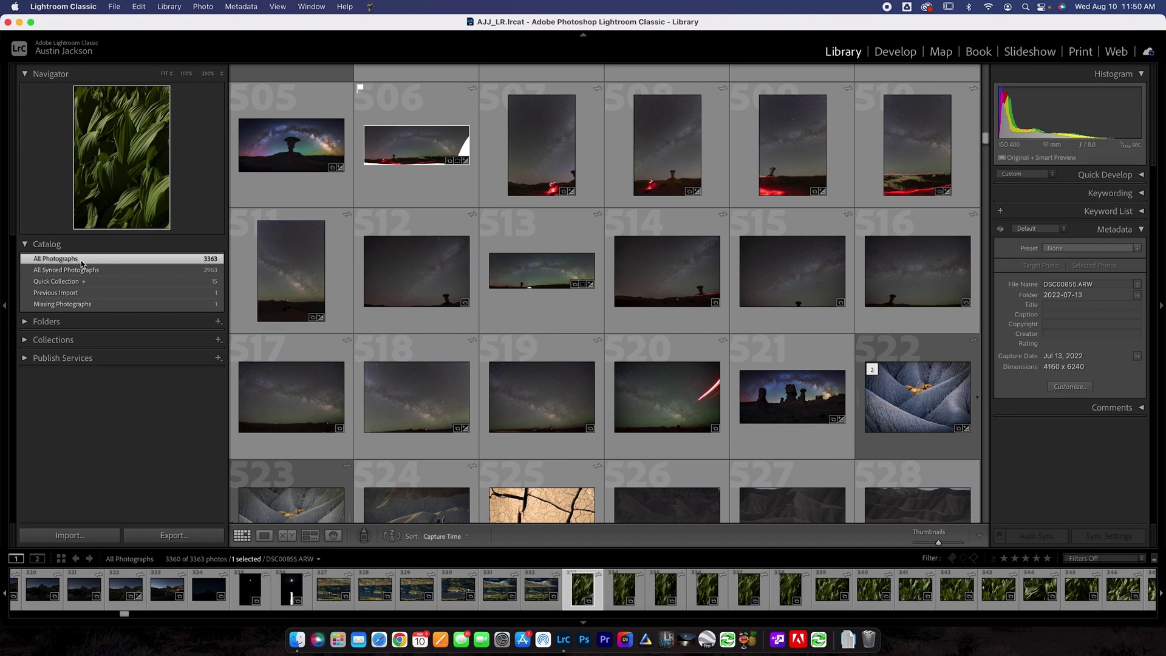
Expand the Folders panel to list the RAW year folders, with 2022 showing its dated shoot folders.
{"action": "scroll", "coordinate": [563, 342], "scroll_direction": "down", "scroll_amount": 5}
{"action": "scroll", "coordinate": [645, 299], "scroll_direction": "down", "scroll_amount": 8}
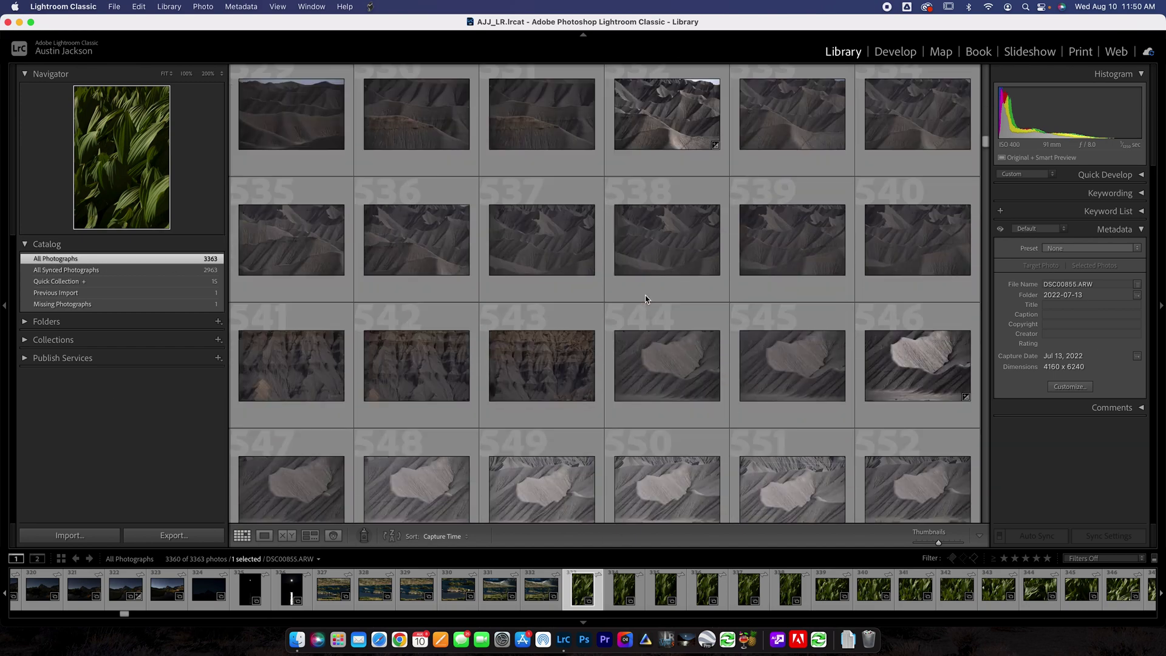
{"action": "scroll", "coordinate": [646, 299], "scroll_direction": "up", "scroll_amount": 15}
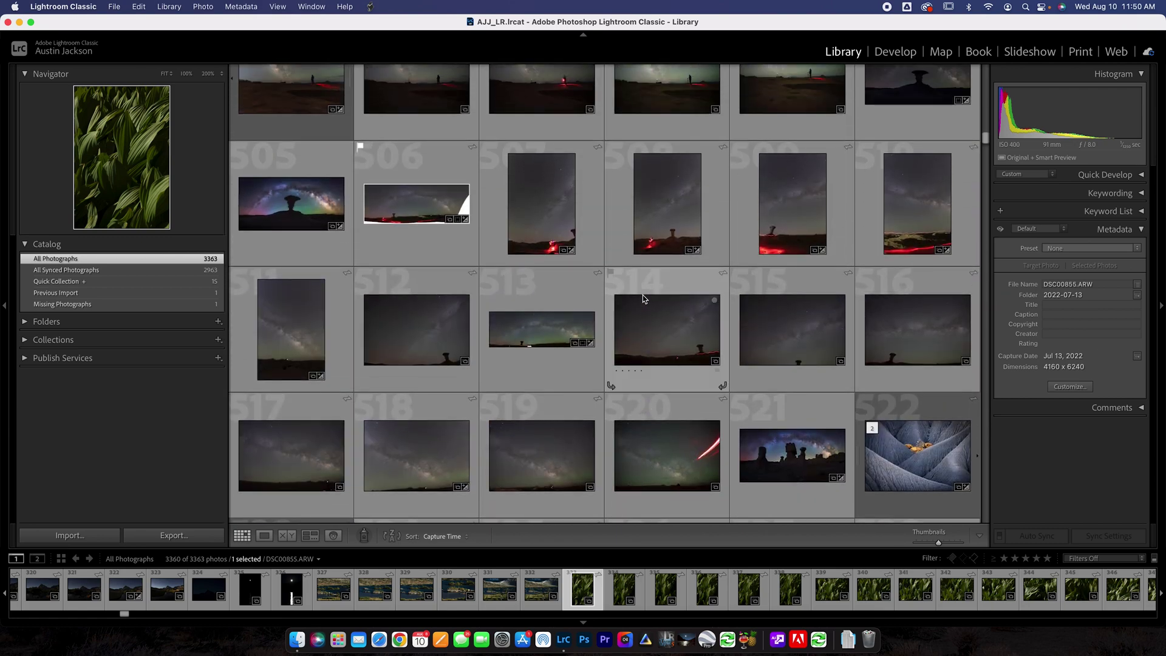
{"action": "left_click", "coordinate": [43, 321]}
Collapse the Folders list in the left panel to make room for Collections.
{"action": "scroll", "coordinate": [84, 390], "scroll_direction": "down", "scroll_amount": 3}
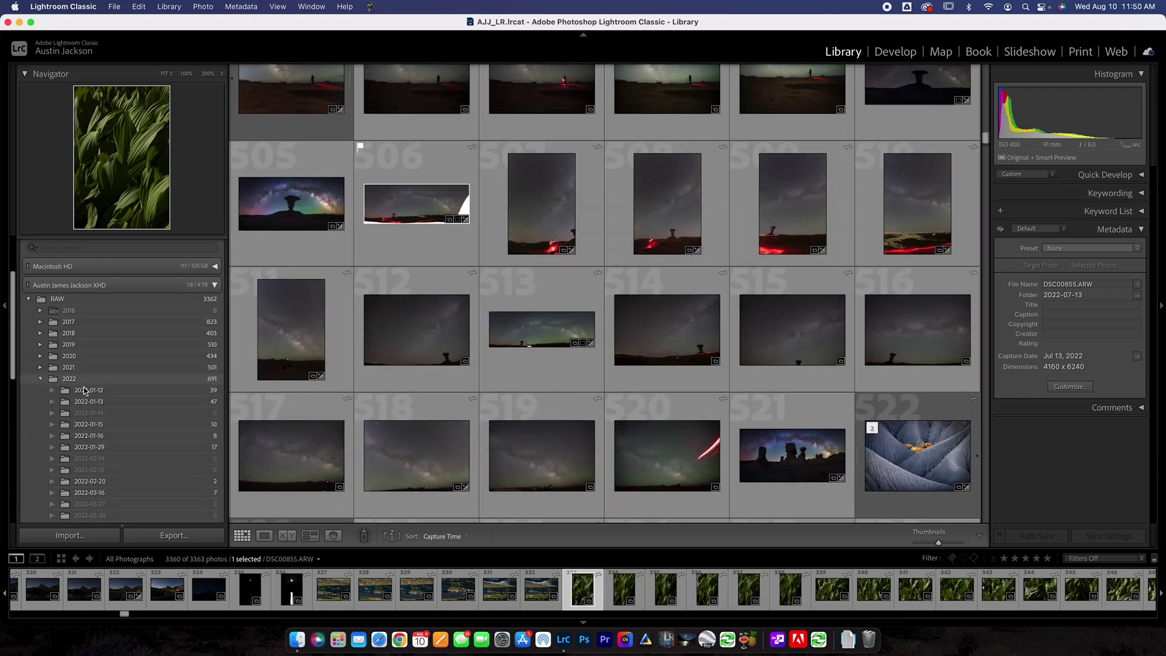
{"action": "scroll", "coordinate": [84, 390], "scroll_direction": "down", "scroll_amount": 3}
{"action": "scroll", "coordinate": [84, 390], "scroll_direction": "up", "scroll_amount": 10}
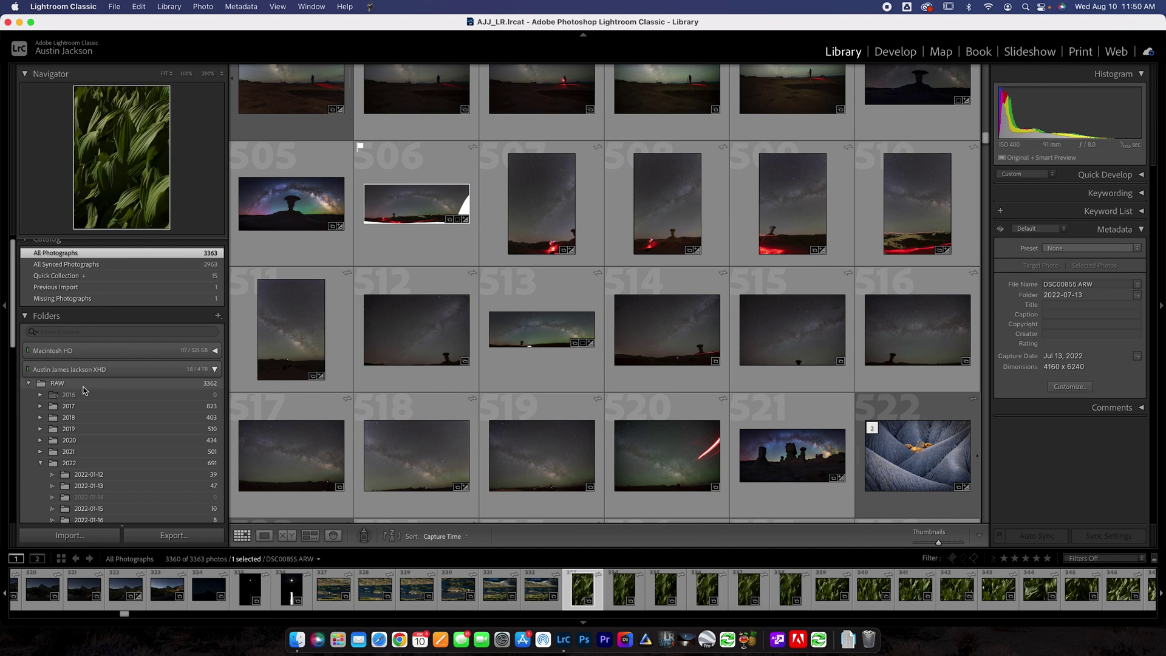
{"action": "scroll", "coordinate": [83, 386], "scroll_direction": "down", "scroll_amount": 3}
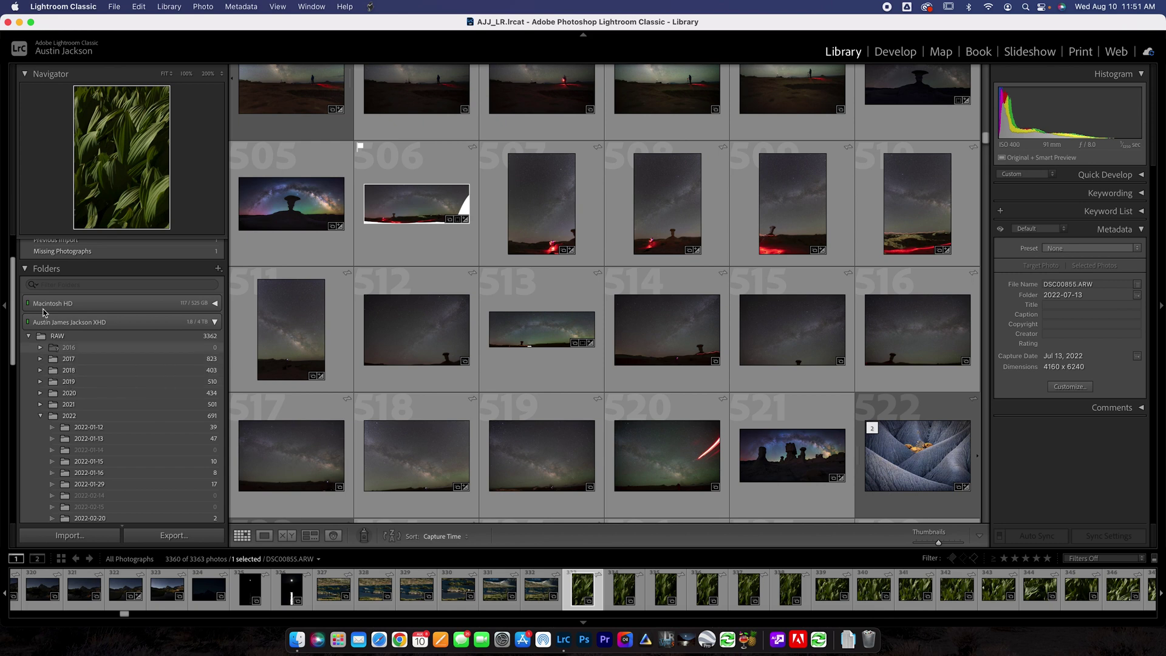
{"action": "left_click", "coordinate": [61, 274]}
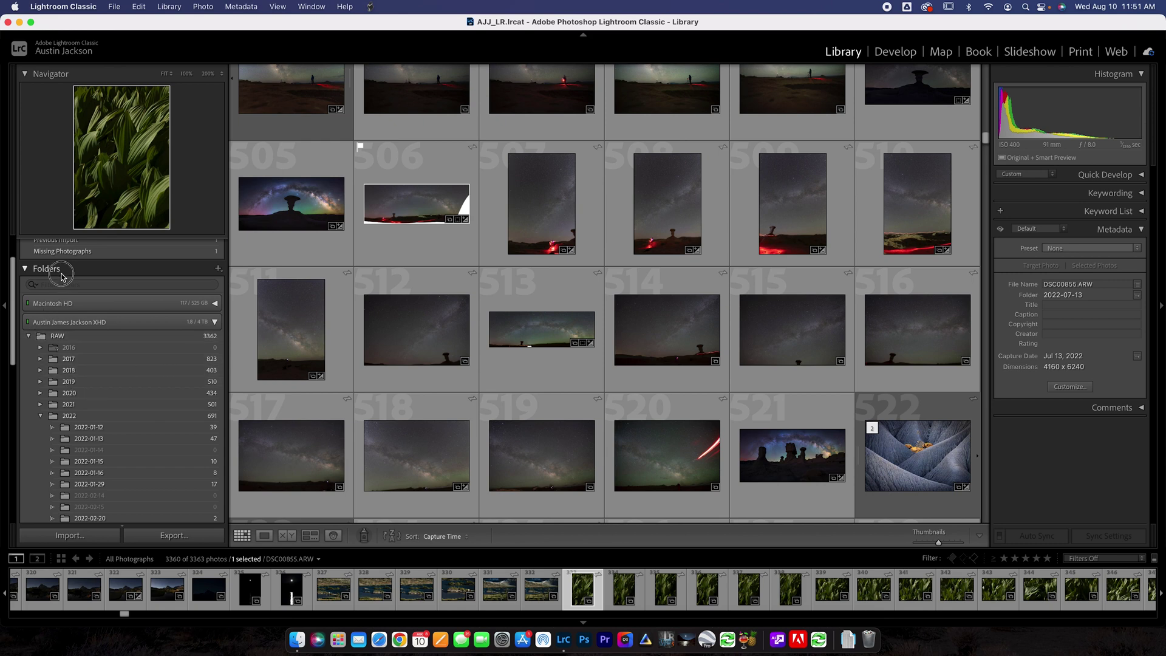
{"action": "left_click", "coordinate": [51, 339]}
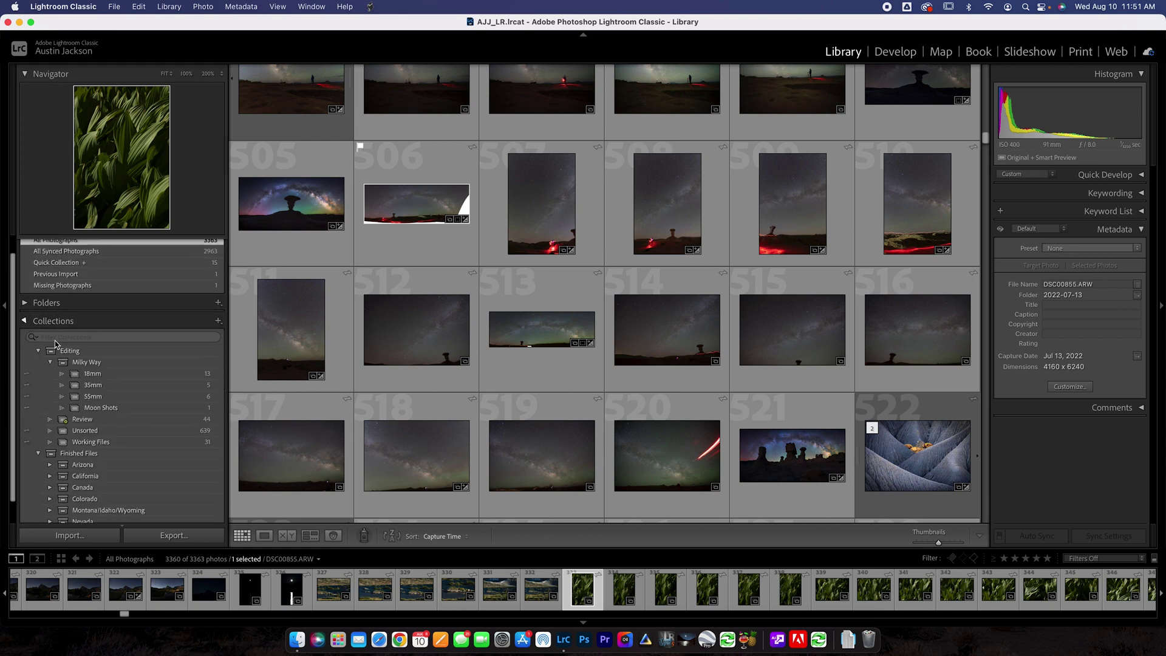
{"action": "scroll", "coordinate": [54, 344], "scroll_direction": "down", "scroll_amount": 3}
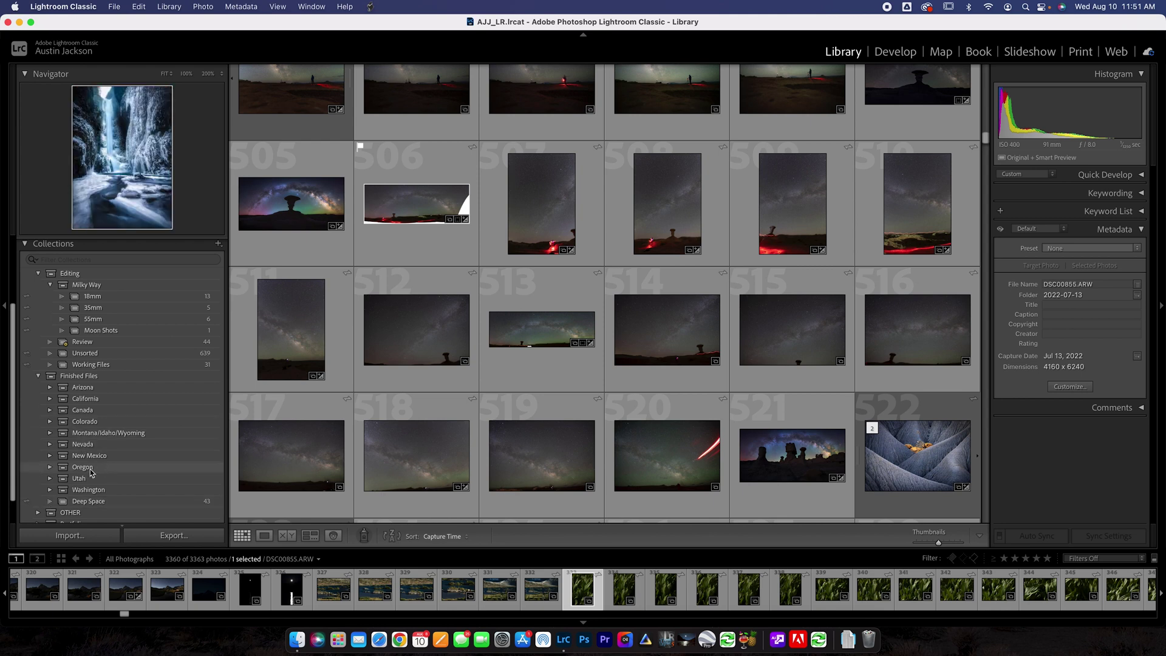
{"action": "left_click", "coordinate": [50, 467]}
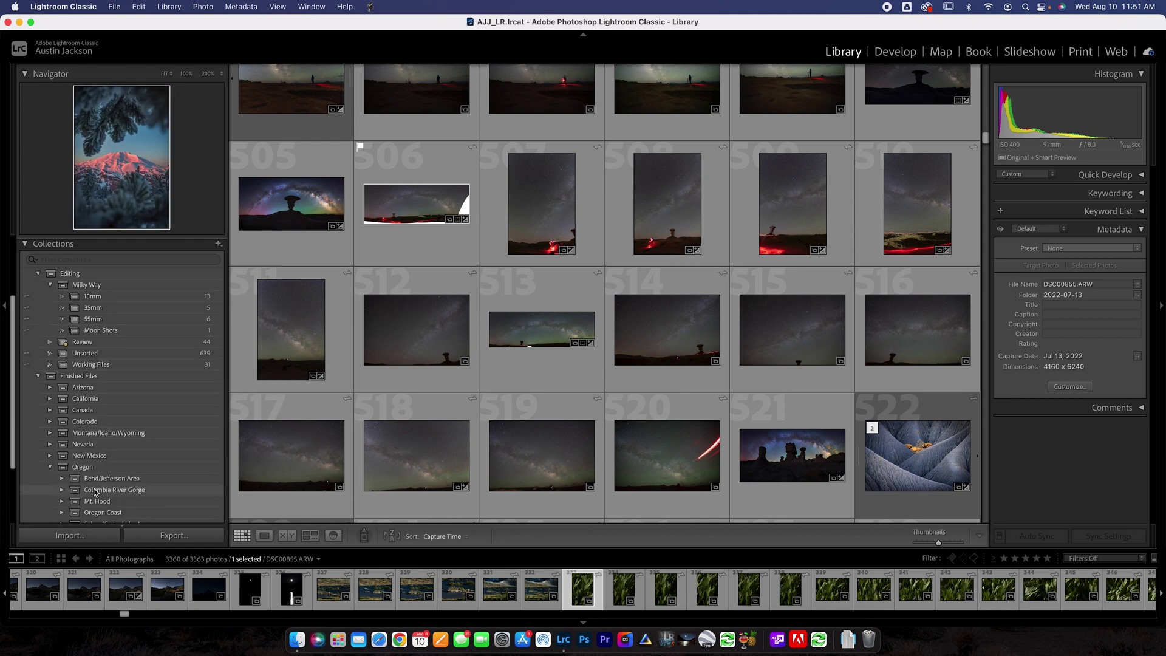
{"action": "scroll", "coordinate": [94, 489], "scroll_direction": "down", "scroll_amount": 3}
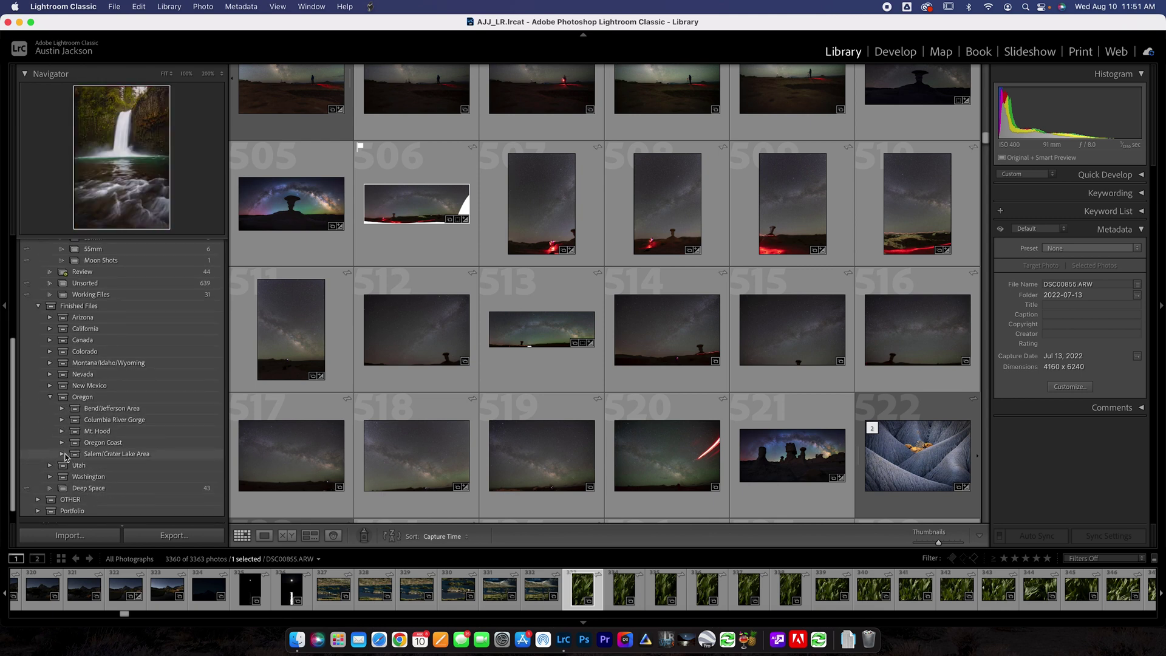
{"action": "left_click", "coordinate": [62, 454]}
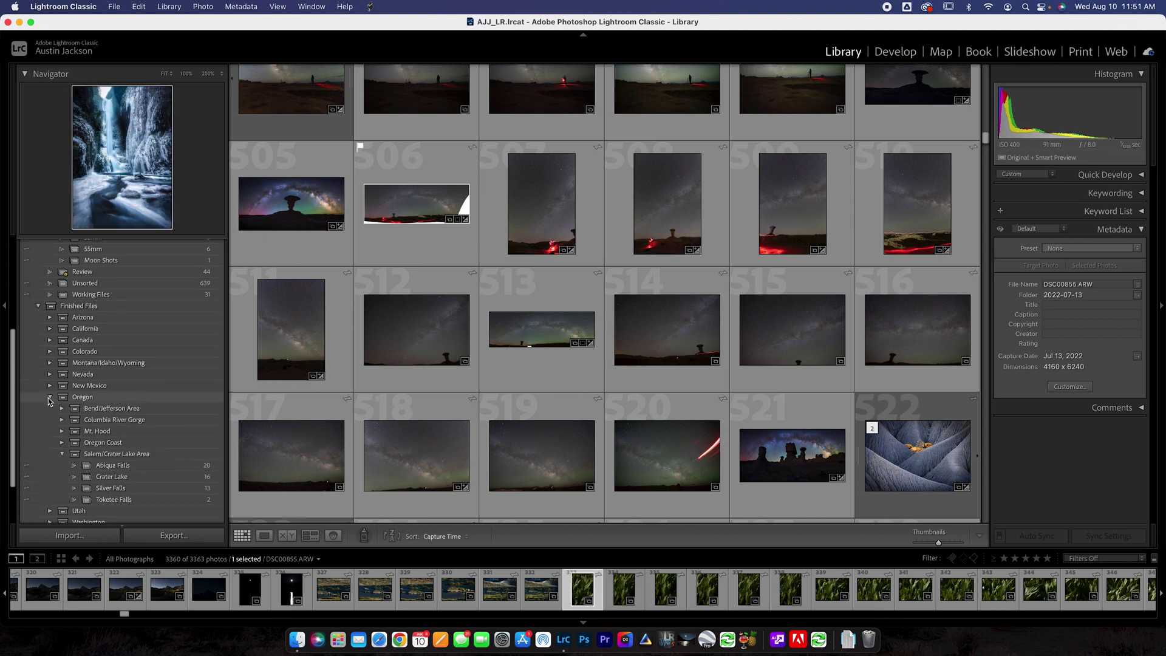
{"action": "left_click", "coordinate": [48, 398]}
{"action": "scroll", "coordinate": [78, 360], "scroll_direction": "up", "scroll_amount": 3}
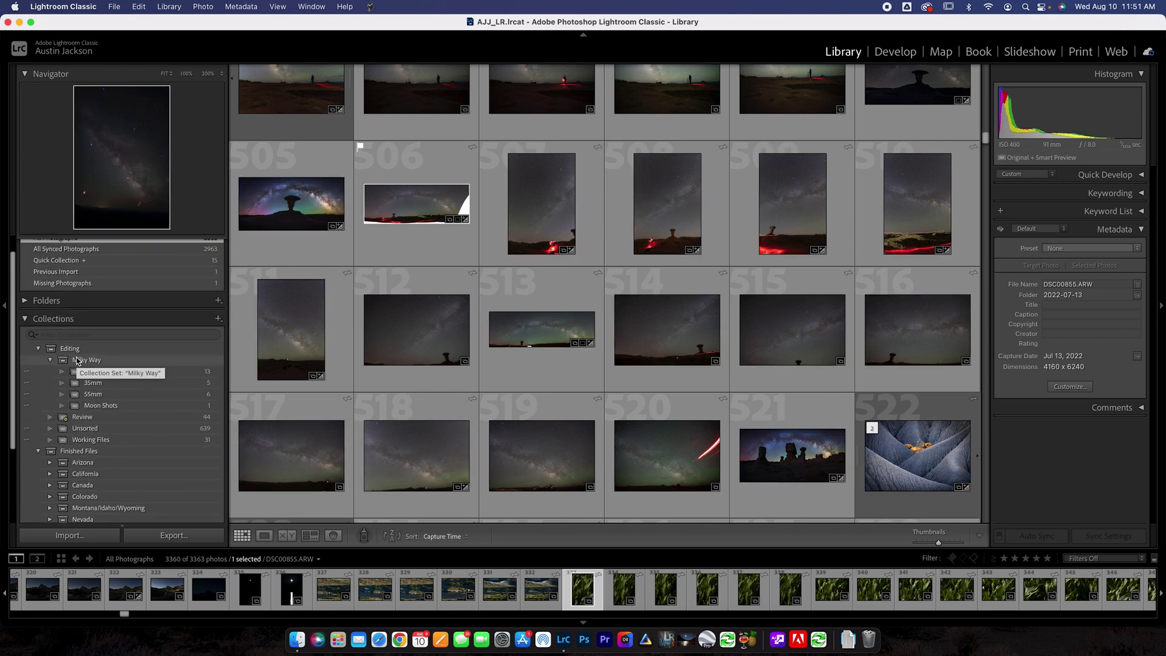
{"action": "scroll", "coordinate": [51, 431], "scroll_direction": "down", "scroll_amount": 3}
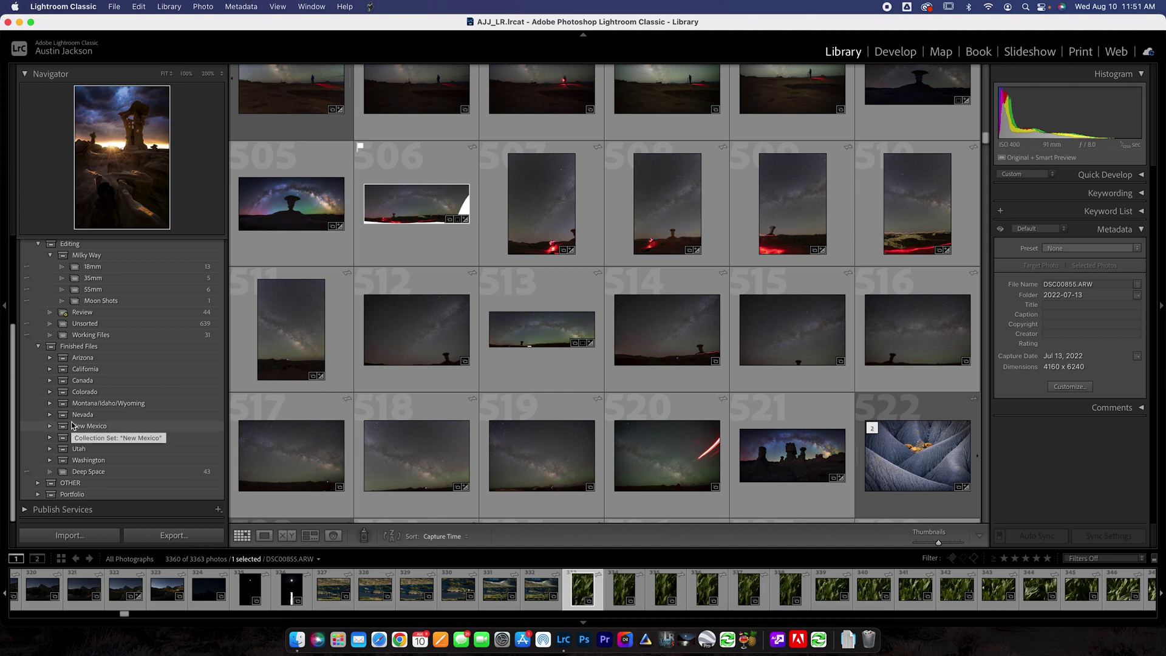
Scroll from the Milky Way shots down to the river and waterfall photos 703–726, then start a new collection.
{"action": "scroll", "coordinate": [388, 328], "scroll_direction": "up", "scroll_amount": 2}
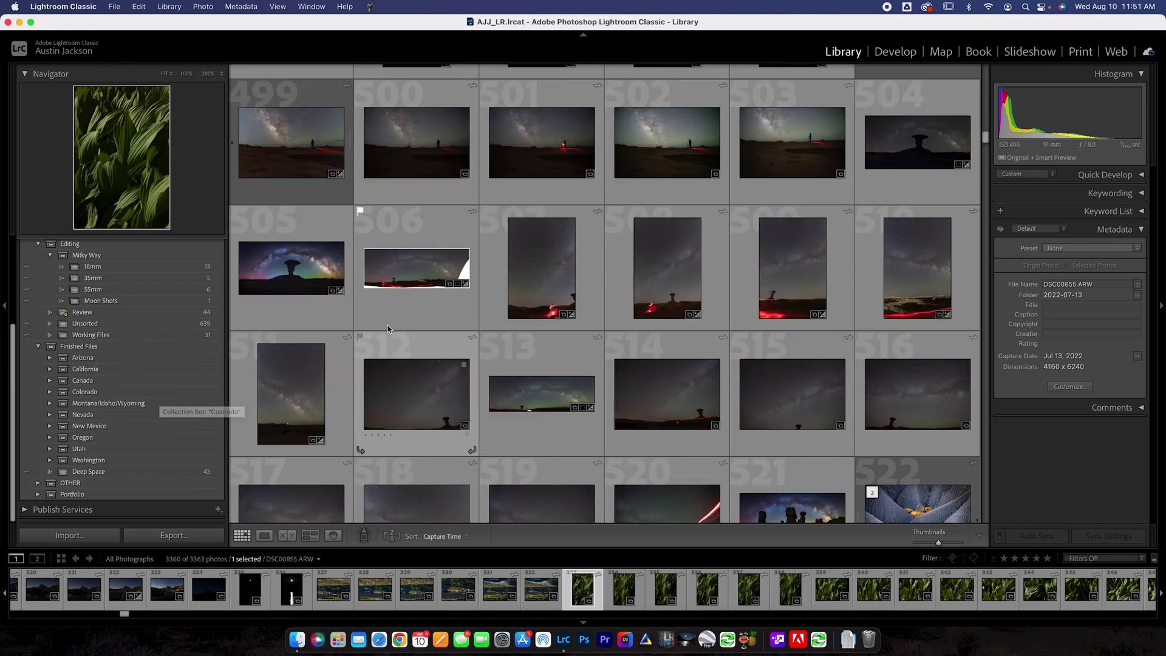
{"action": "scroll", "coordinate": [387, 328], "scroll_direction": "up", "scroll_amount": 8}
{"action": "scroll", "coordinate": [182, 325], "scroll_direction": "up", "scroll_amount": 3}
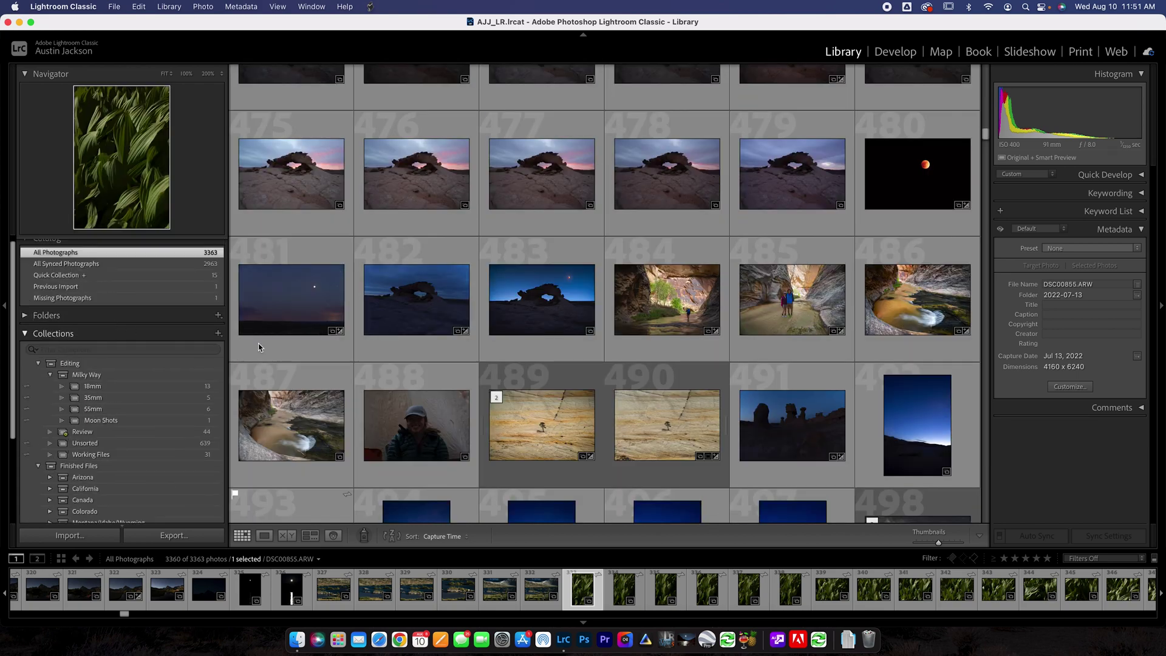
{"action": "scroll", "coordinate": [513, 360], "scroll_direction": "down", "scroll_amount": 8}
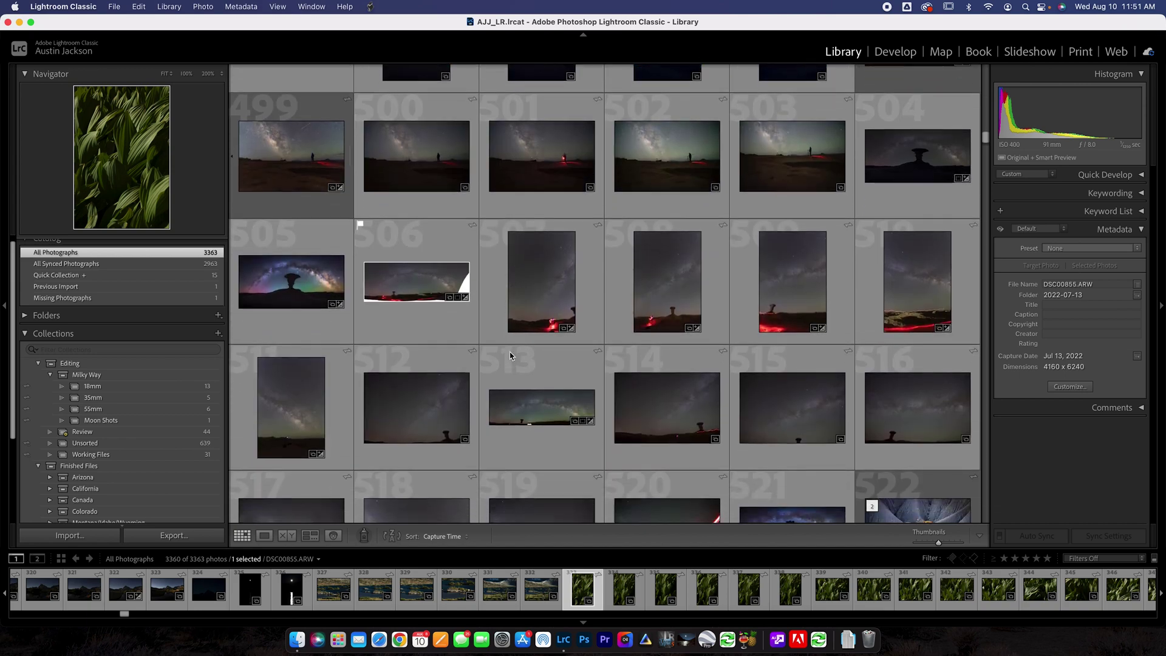
{"action": "scroll", "coordinate": [510, 356], "scroll_direction": "down", "scroll_amount": 10}
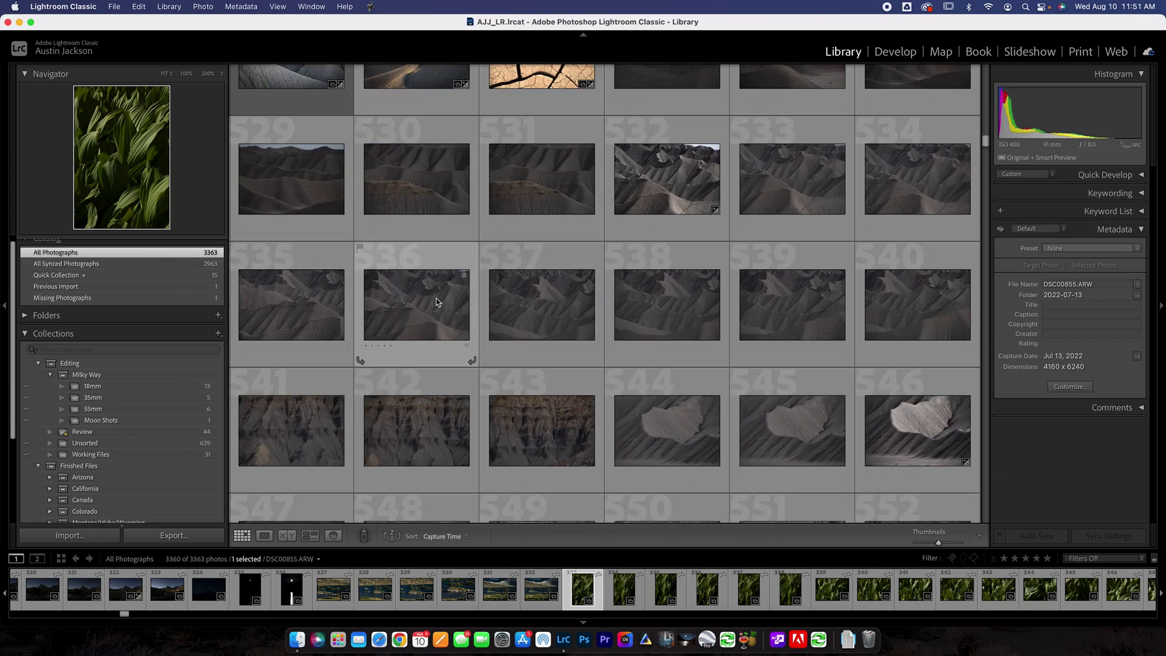
{"action": "scroll", "coordinate": [486, 419], "scroll_direction": "down", "scroll_amount": 2}
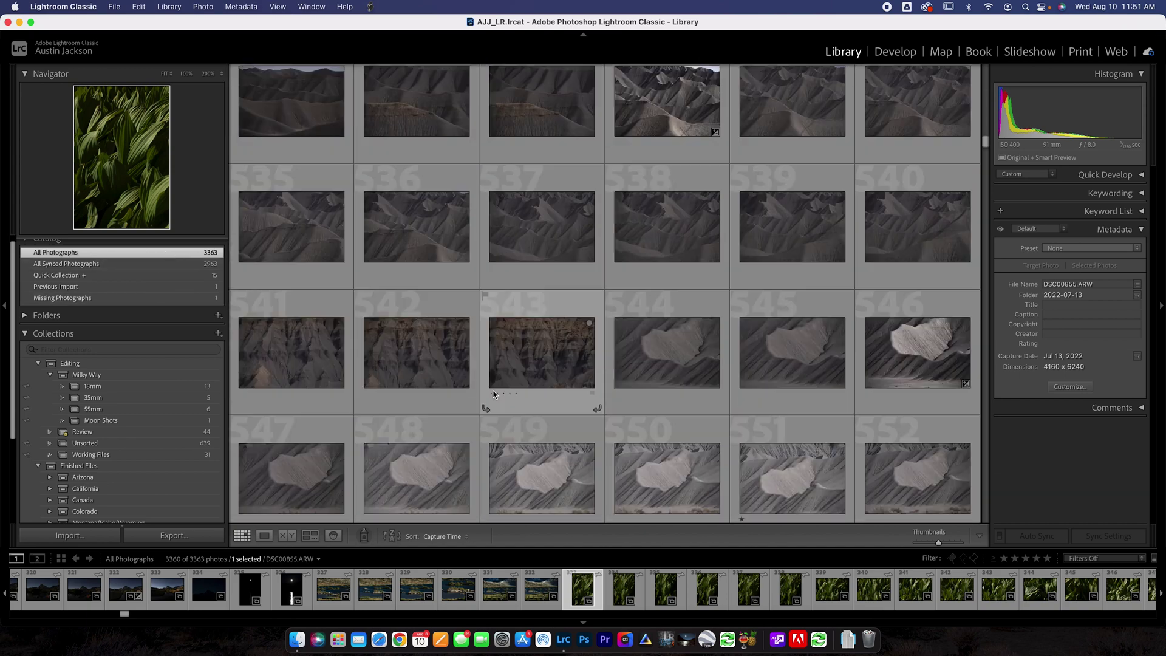
{"action": "scroll", "coordinate": [493, 395], "scroll_direction": "down", "scroll_amount": 10}
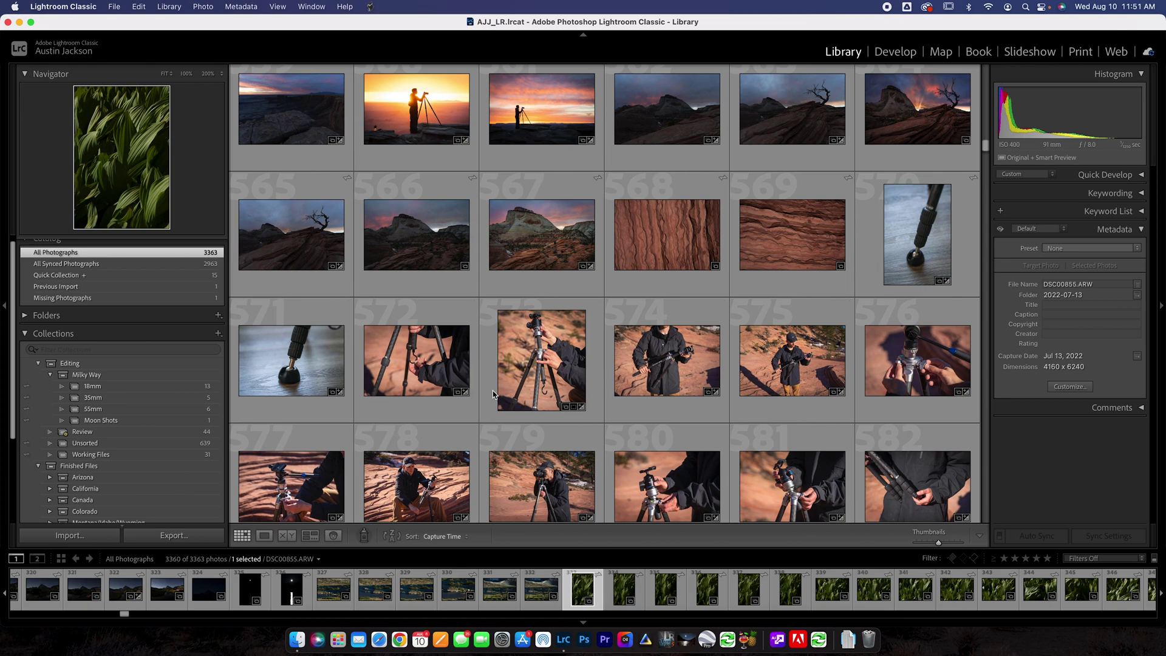
{"action": "scroll", "coordinate": [493, 394], "scroll_direction": "down", "scroll_amount": 10}
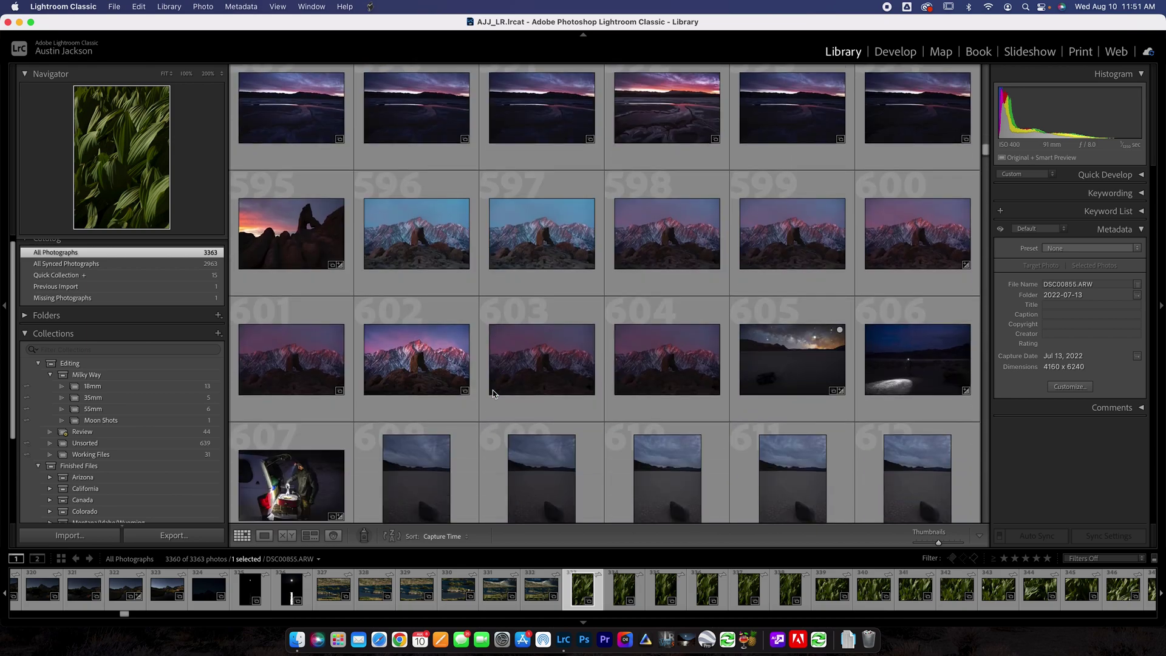
{"action": "scroll", "coordinate": [493, 393], "scroll_direction": "down", "scroll_amount": 20}
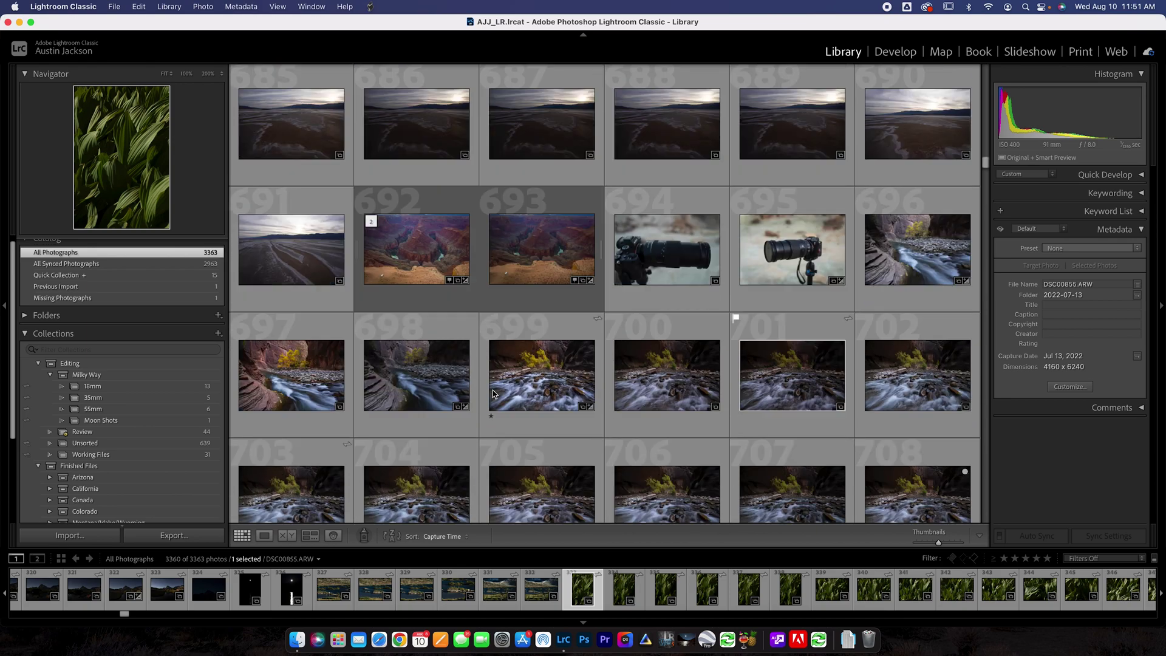
{"action": "scroll", "coordinate": [493, 392], "scroll_direction": "down", "scroll_amount": 5}
{"action": "scroll", "coordinate": [493, 393], "scroll_direction": "down", "scroll_amount": 1}
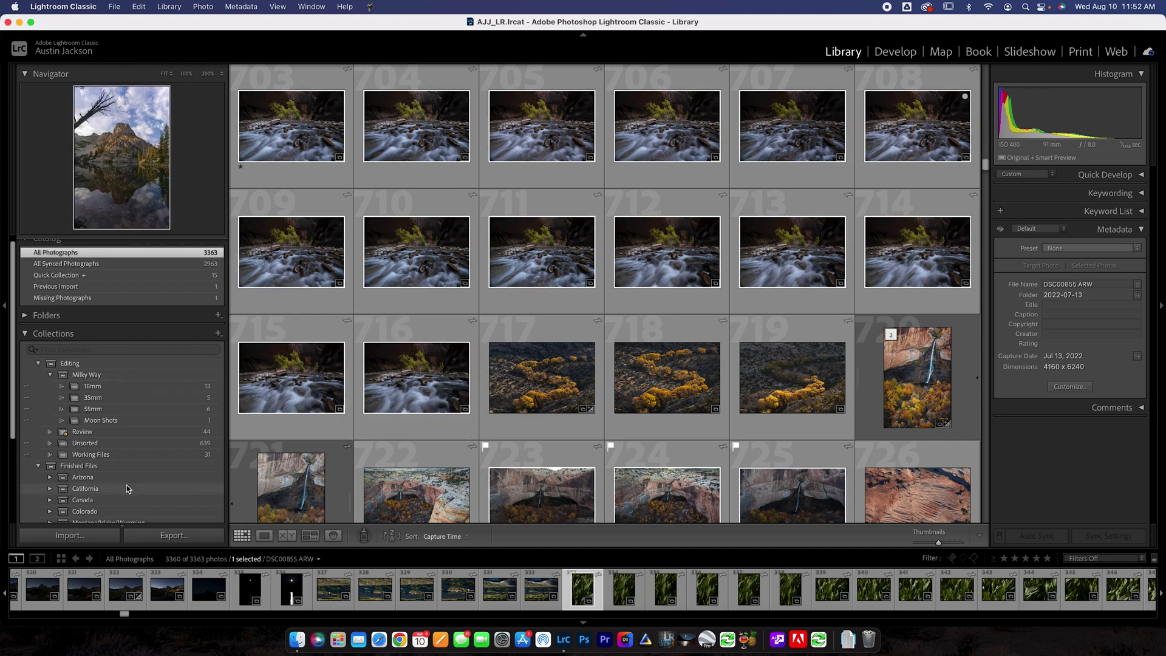
{"action": "scroll", "coordinate": [124, 482], "scroll_direction": "down", "scroll_amount": 1}
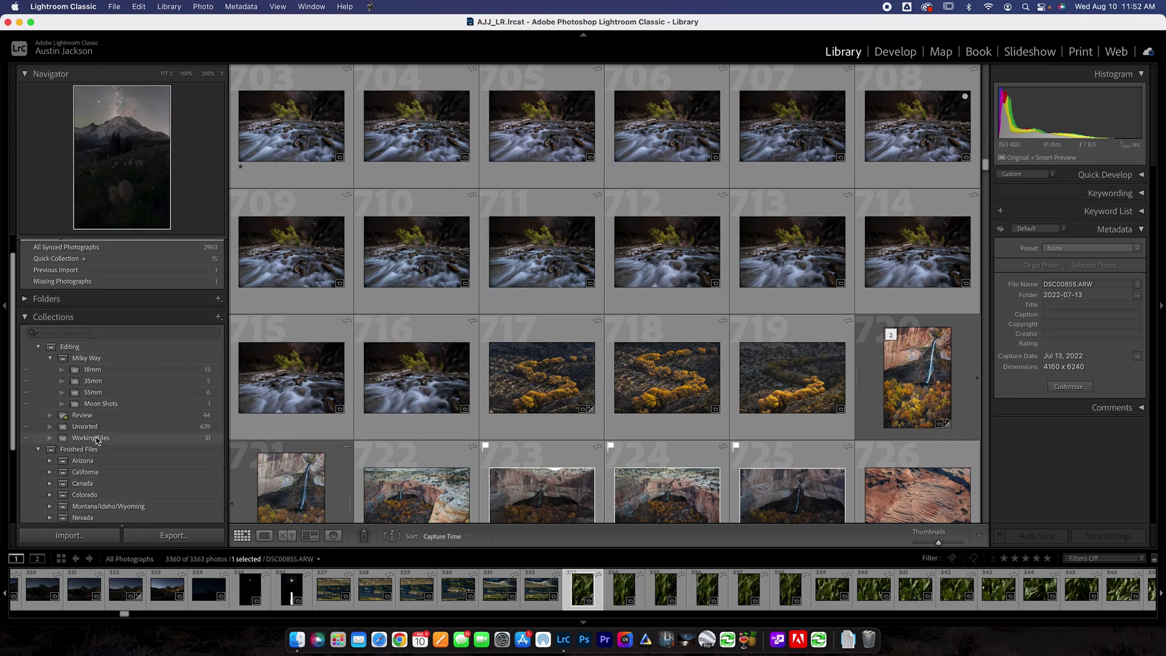
{"action": "left_click", "coordinate": [219, 318]}
{"action": "left_click", "coordinate": [233, 329]}
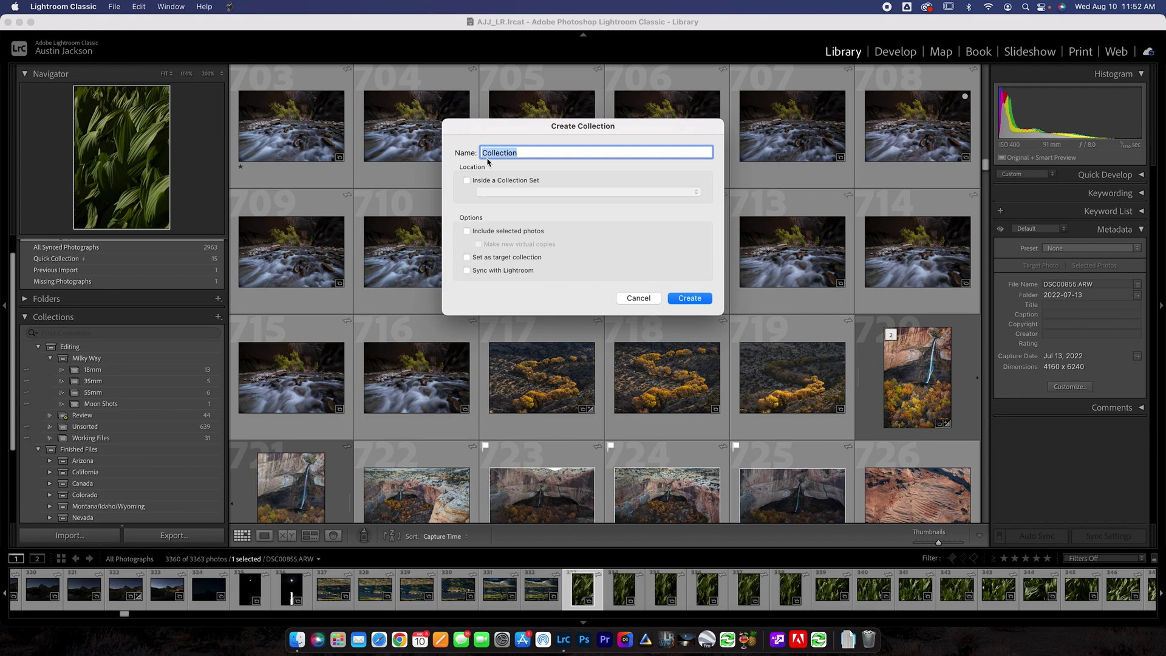
{"action": "left_click", "coordinate": [512, 183]}
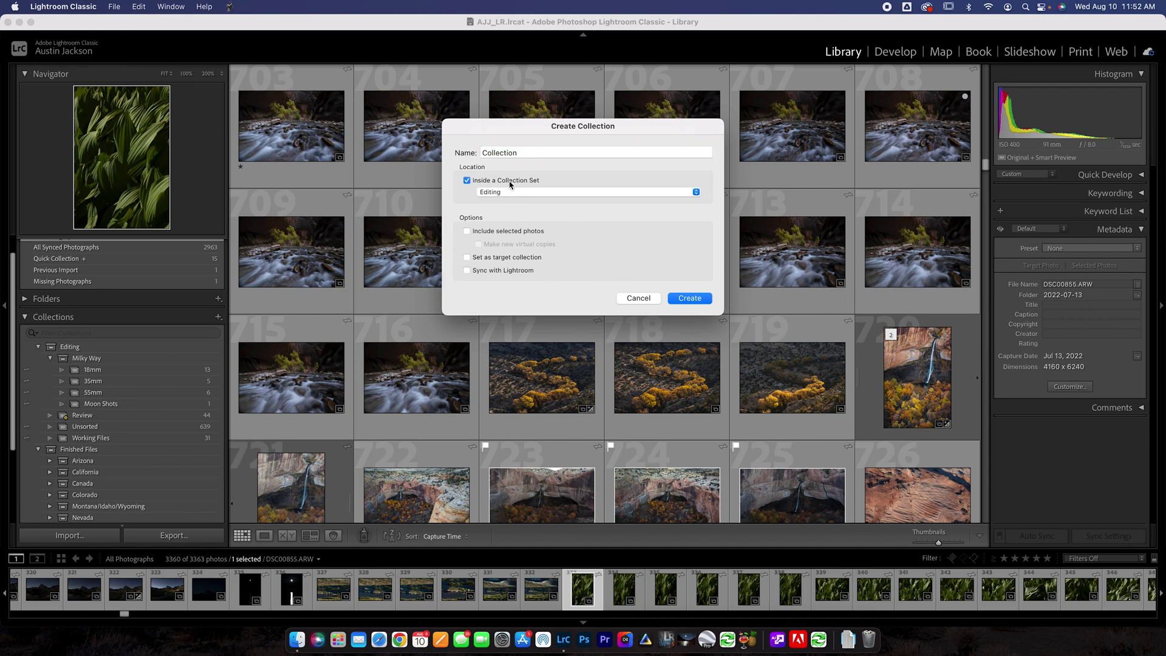
{"action": "left_click", "coordinate": [512, 183]}
{"action": "left_click", "coordinate": [638, 297]}
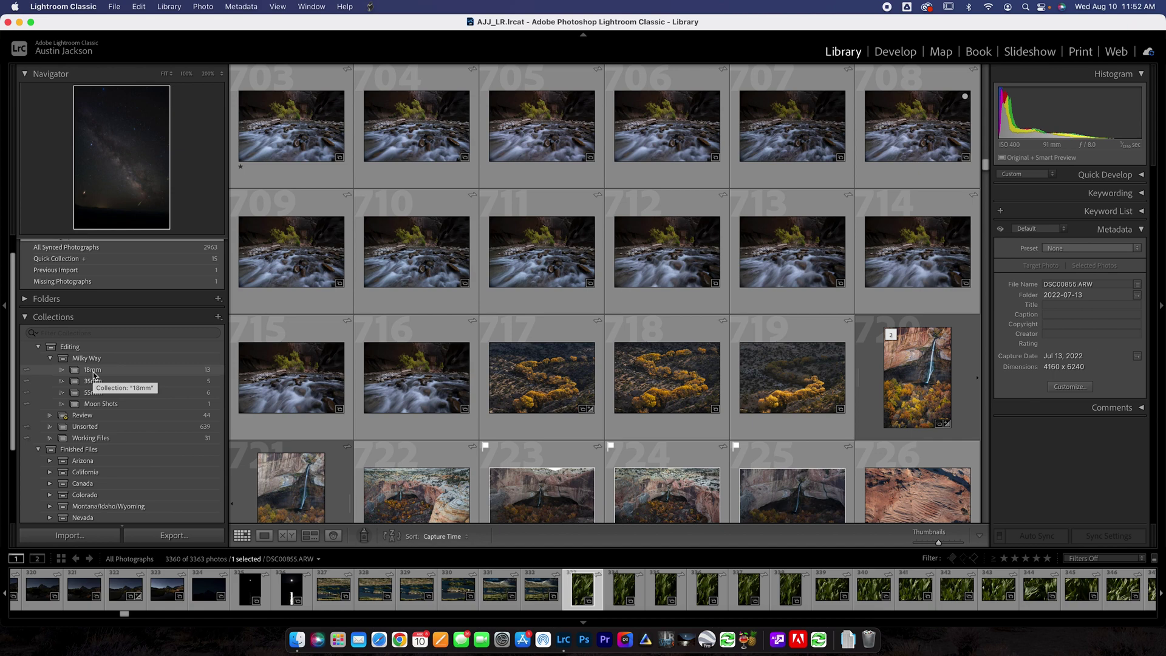
Scroll up the grid and select photo 499 as the start of the range.
{"action": "scroll", "coordinate": [281, 327], "scroll_direction": "up", "scroll_amount": 2}
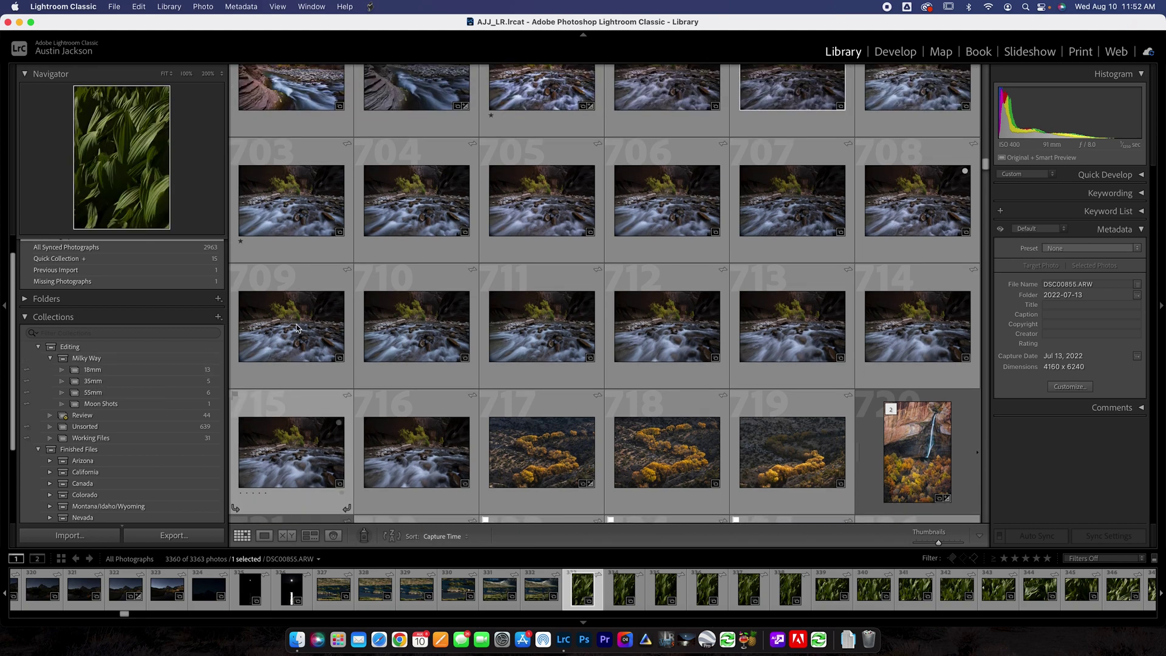
{"action": "scroll", "coordinate": [281, 326], "scroll_direction": "up", "scroll_amount": 20}
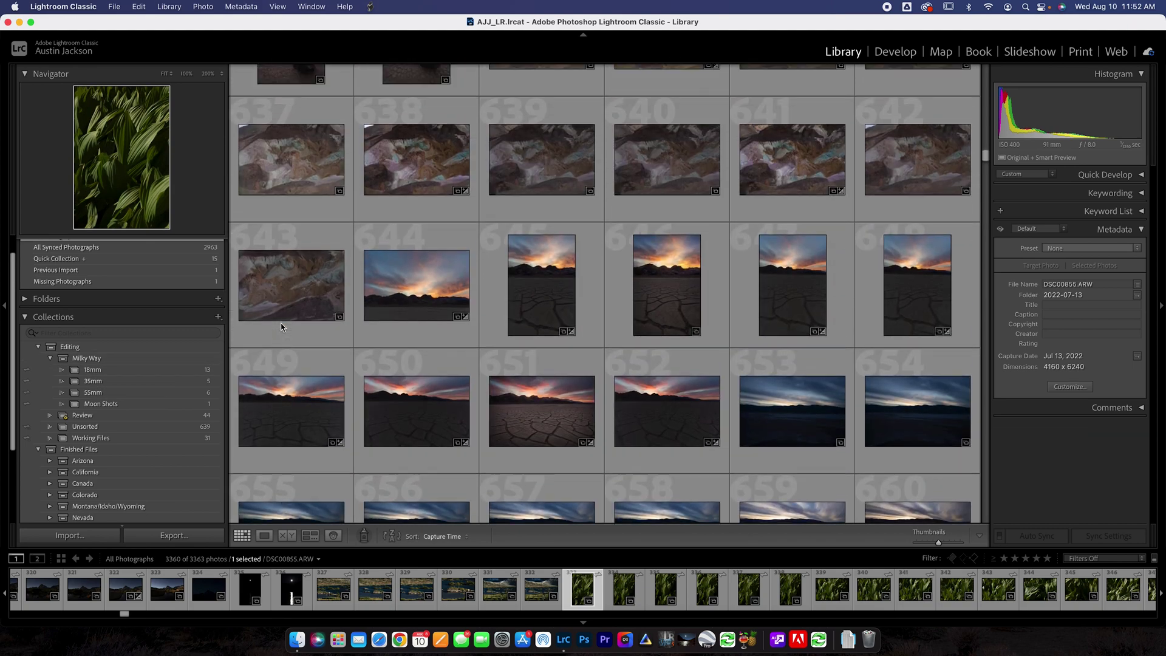
{"action": "scroll", "coordinate": [281, 327], "scroll_direction": "up", "scroll_amount": 18}
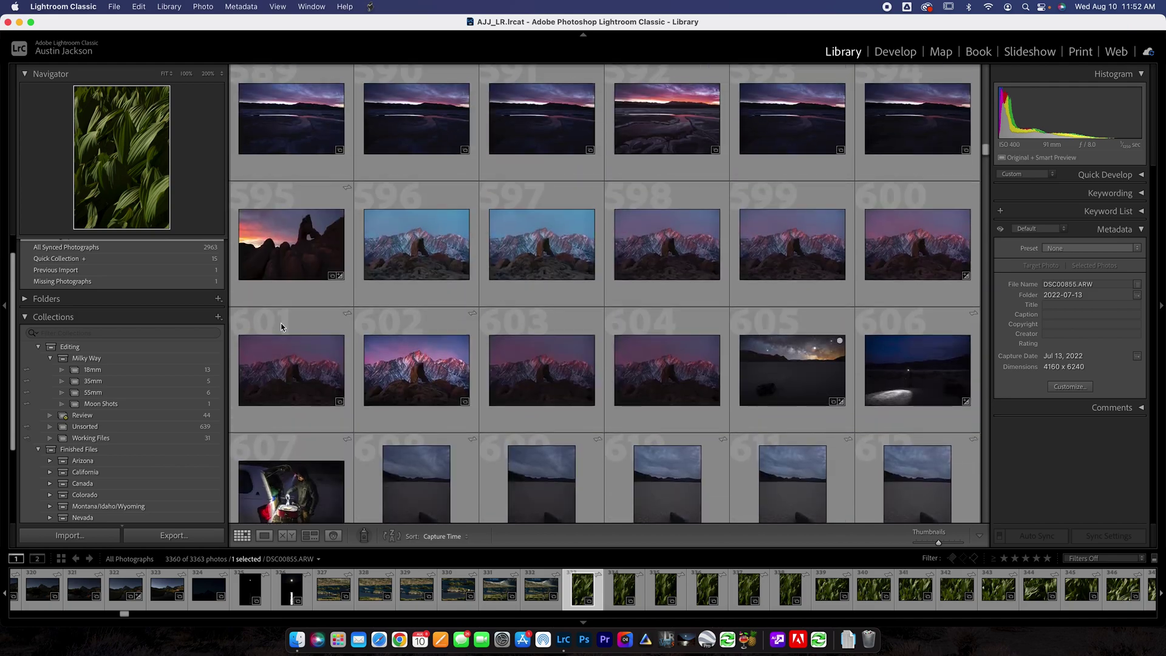
{"action": "scroll", "coordinate": [281, 327], "scroll_direction": "up", "scroll_amount": 20}
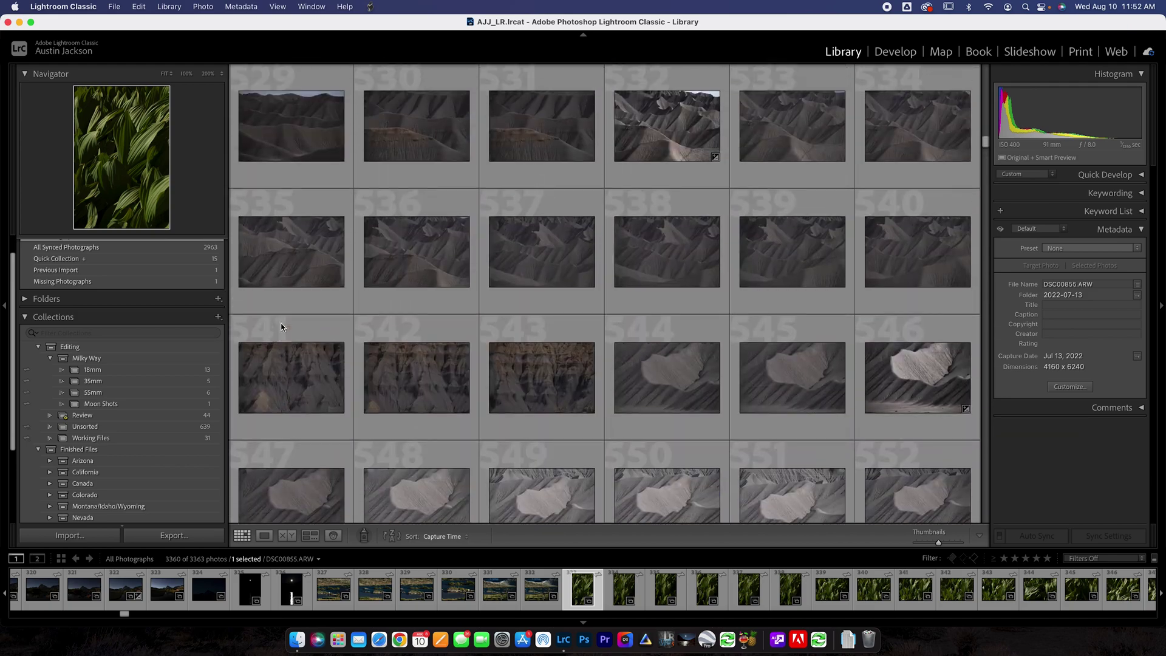
{"action": "scroll", "coordinate": [281, 326], "scroll_direction": "up", "scroll_amount": 5}
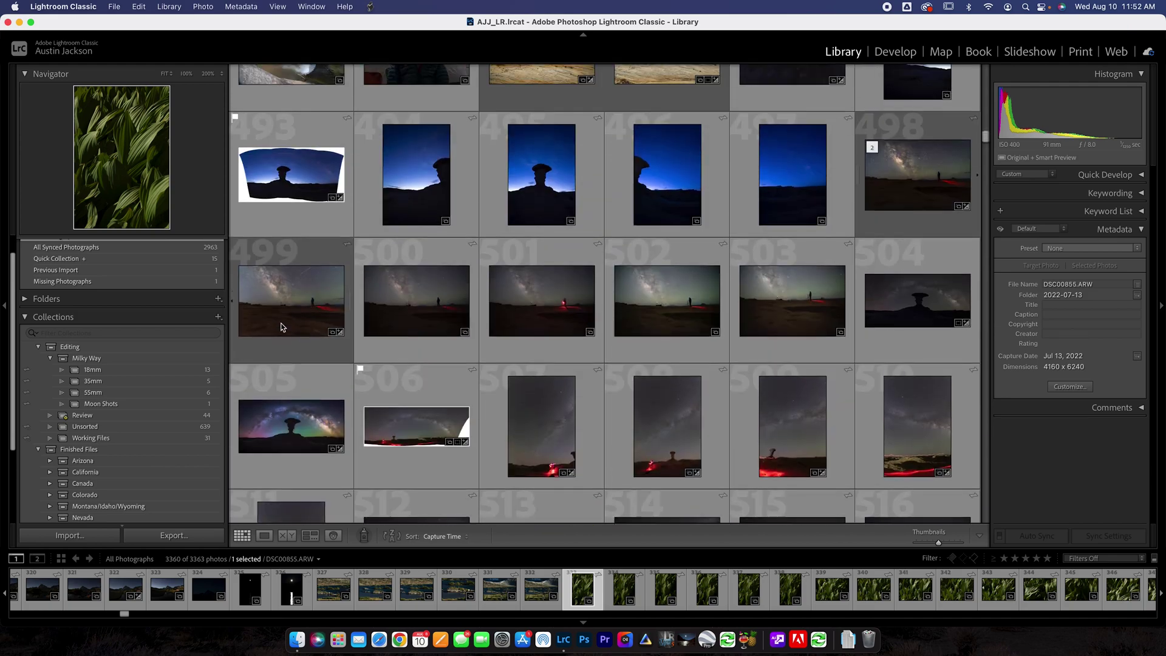
{"action": "scroll", "coordinate": [281, 326], "scroll_direction": "down", "scroll_amount": 2}
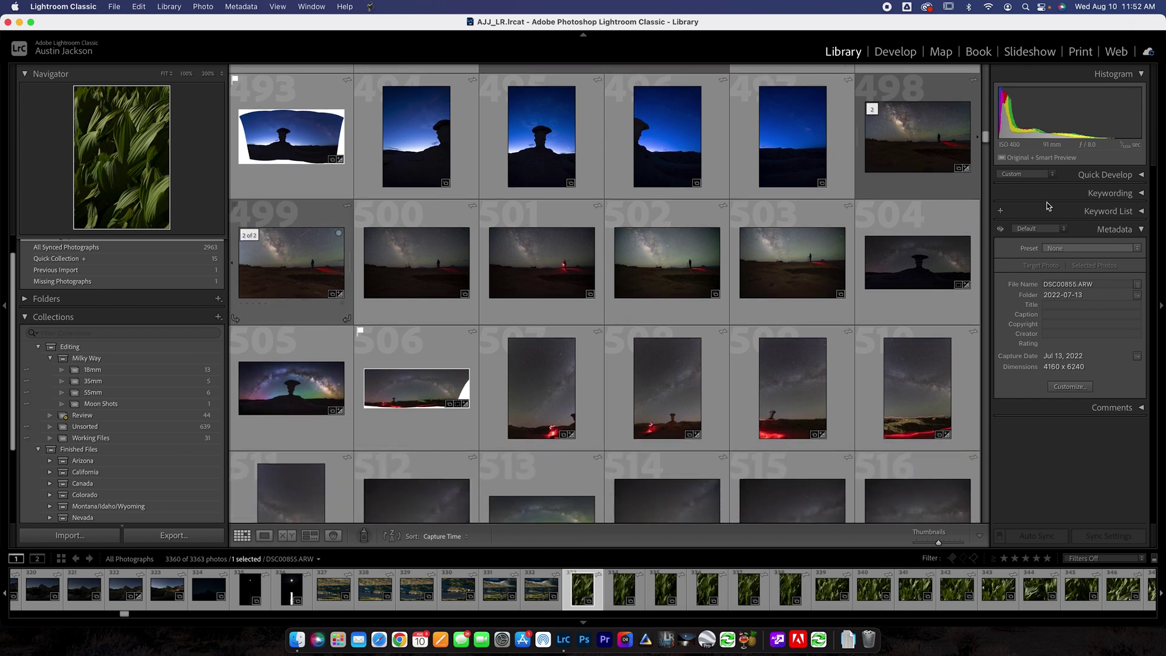
{"action": "left_click", "coordinate": [392, 254]}
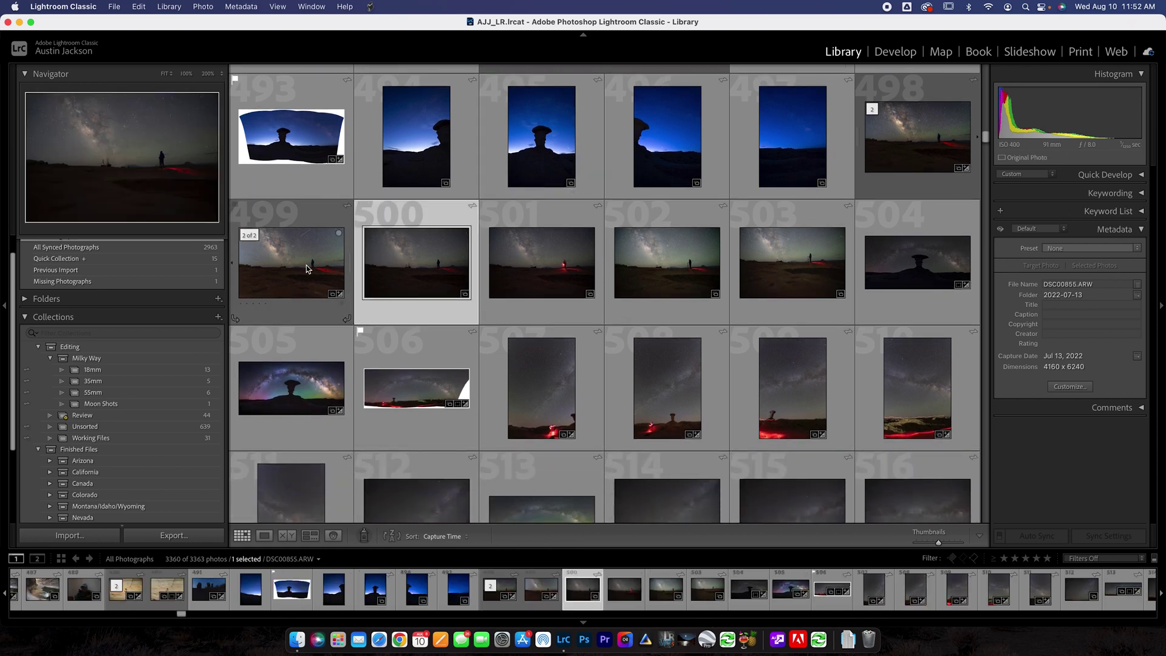
{"action": "left_click", "coordinate": [288, 267]}
Extend the selection through photo 561.
{"action": "scroll", "coordinate": [288, 267], "scroll_direction": "down", "scroll_amount": 4}
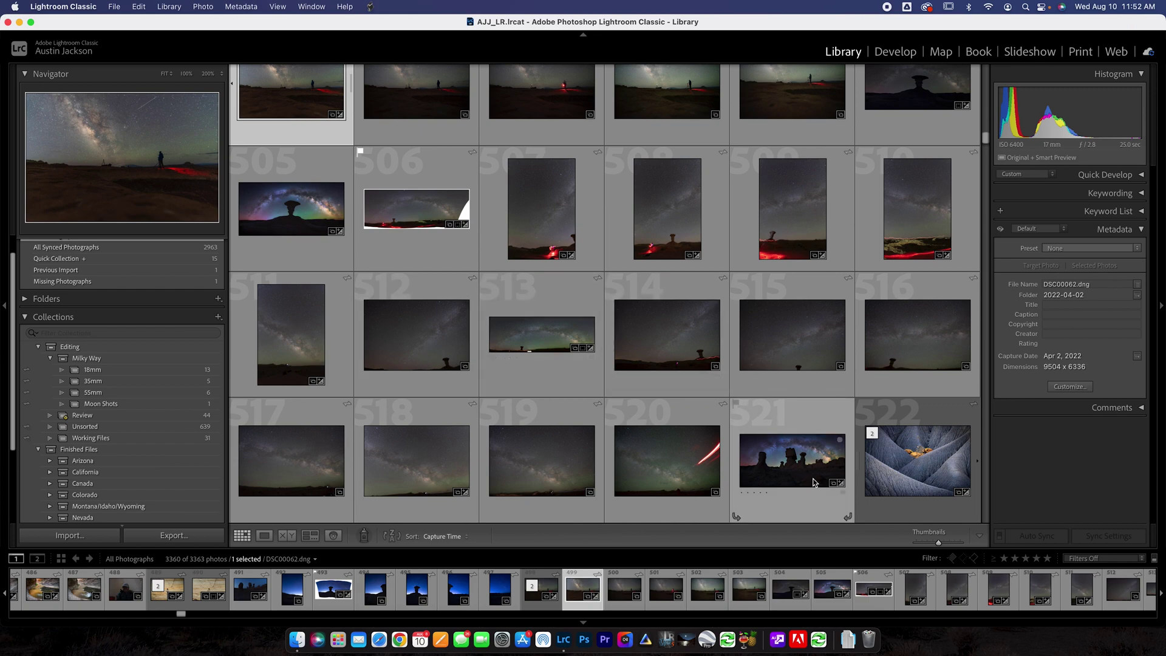
{"action": "scroll", "coordinate": [799, 472], "scroll_direction": "down", "scroll_amount": 1}
{"action": "scroll", "coordinate": [799, 471], "scroll_direction": "up", "scroll_amount": 3}
{"action": "scroll", "coordinate": [799, 471], "scroll_direction": "up", "scroll_amount": 1}
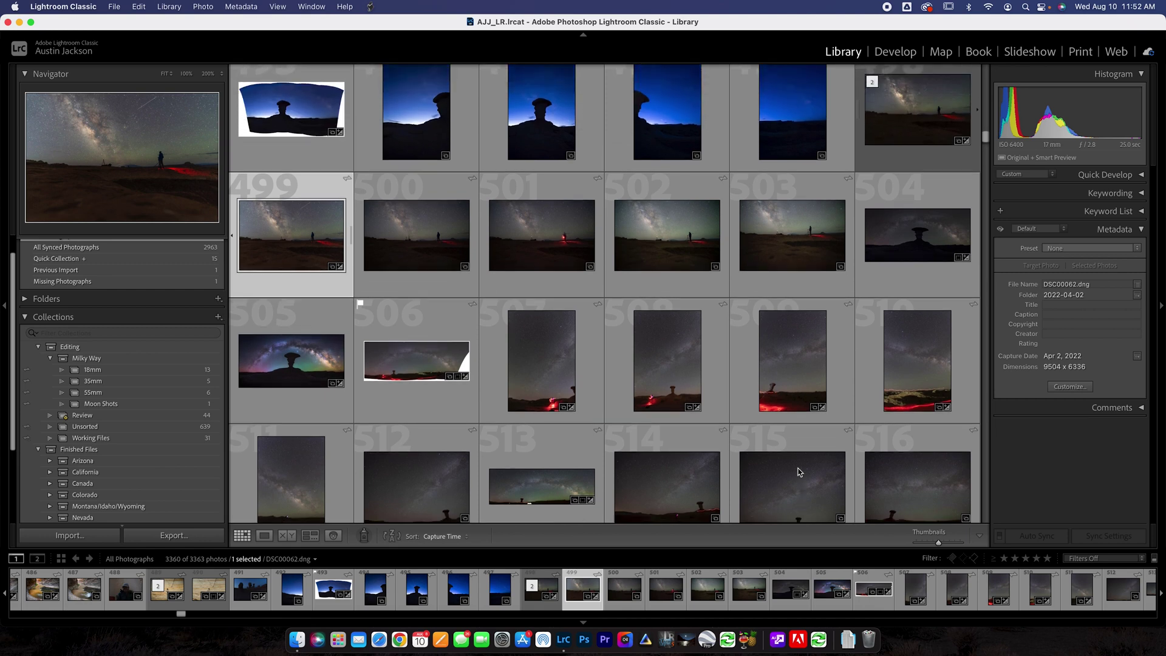
{"action": "scroll", "coordinate": [799, 472], "scroll_direction": "down", "scroll_amount": 2}
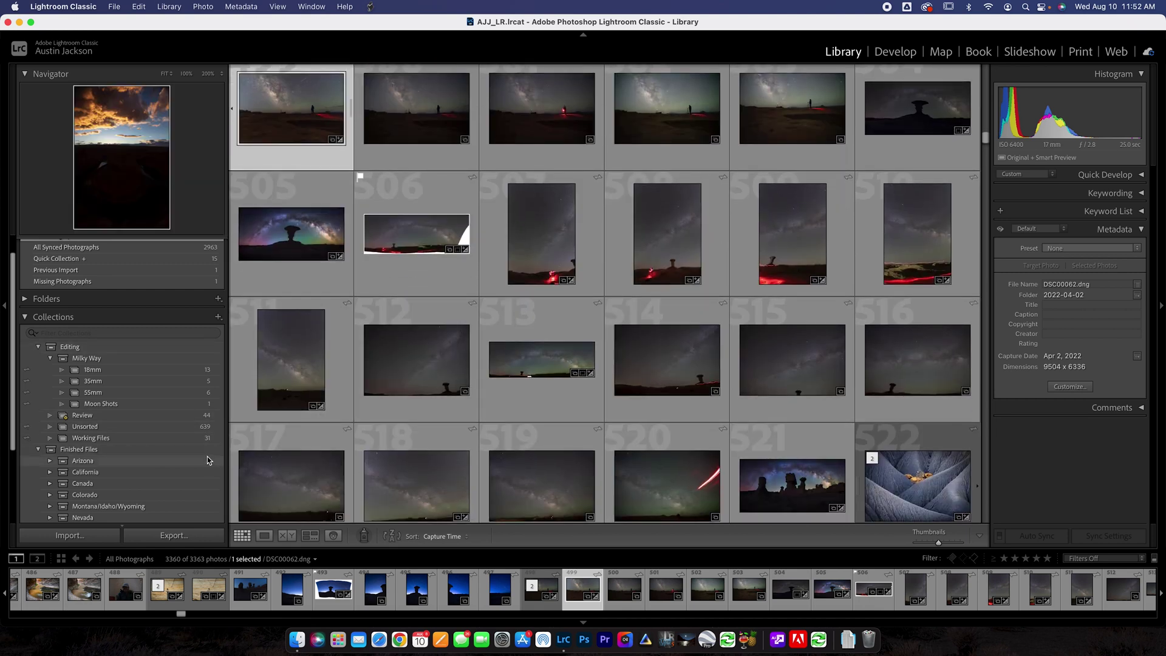
{"action": "scroll", "coordinate": [429, 322], "scroll_direction": "up", "scroll_amount": 1}
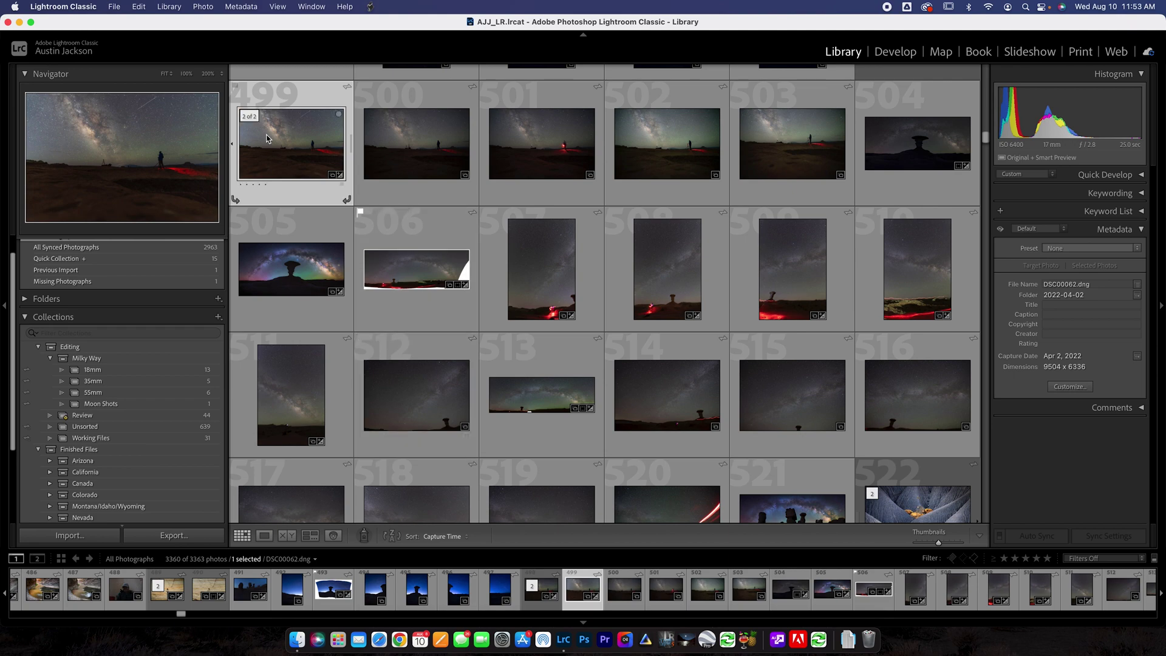
{"action": "scroll", "coordinate": [376, 276], "scroll_direction": "down", "scroll_amount": 4}
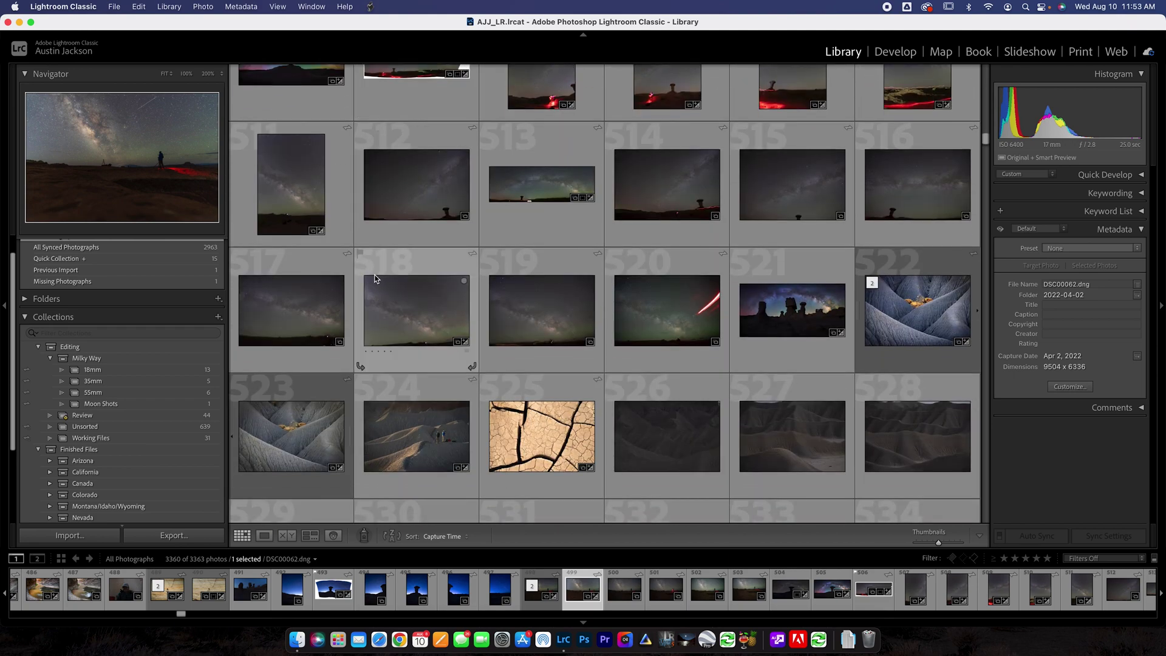
{"action": "scroll", "coordinate": [374, 278], "scroll_direction": "up", "scroll_amount": 5}
{"action": "scroll", "coordinate": [374, 277], "scroll_direction": "down", "scroll_amount": 2}
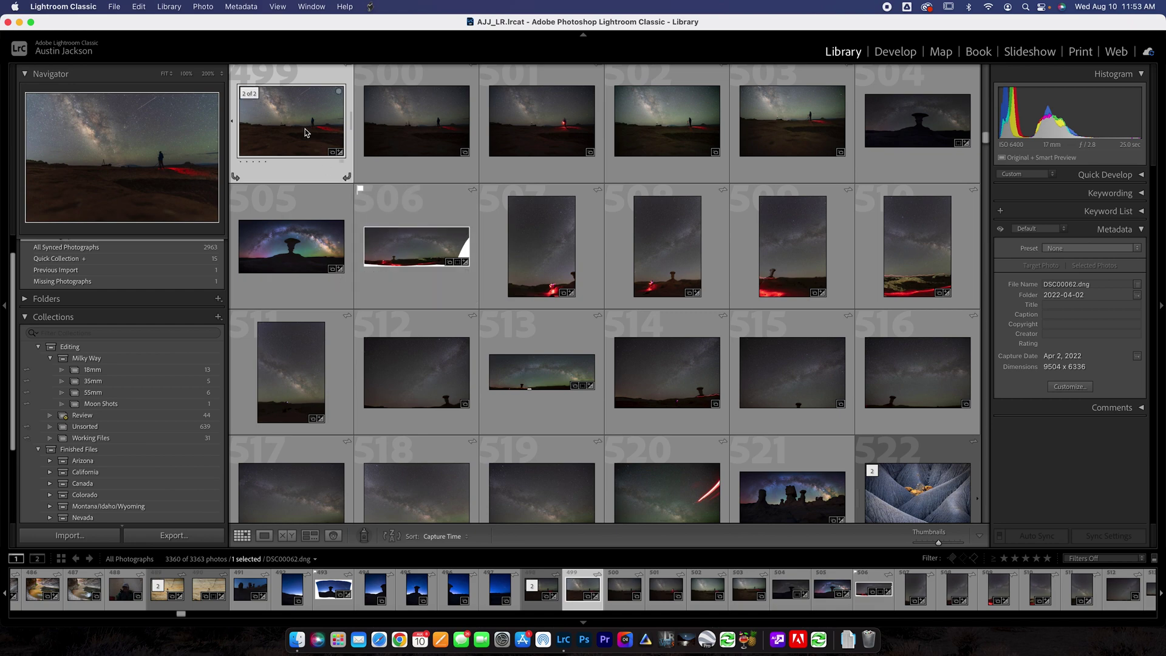
{"action": "scroll", "coordinate": [328, 138], "scroll_direction": "down", "scroll_amount": 5}
{"action": "scroll", "coordinate": [328, 138], "scroll_direction": "down", "scroll_amount": 10}
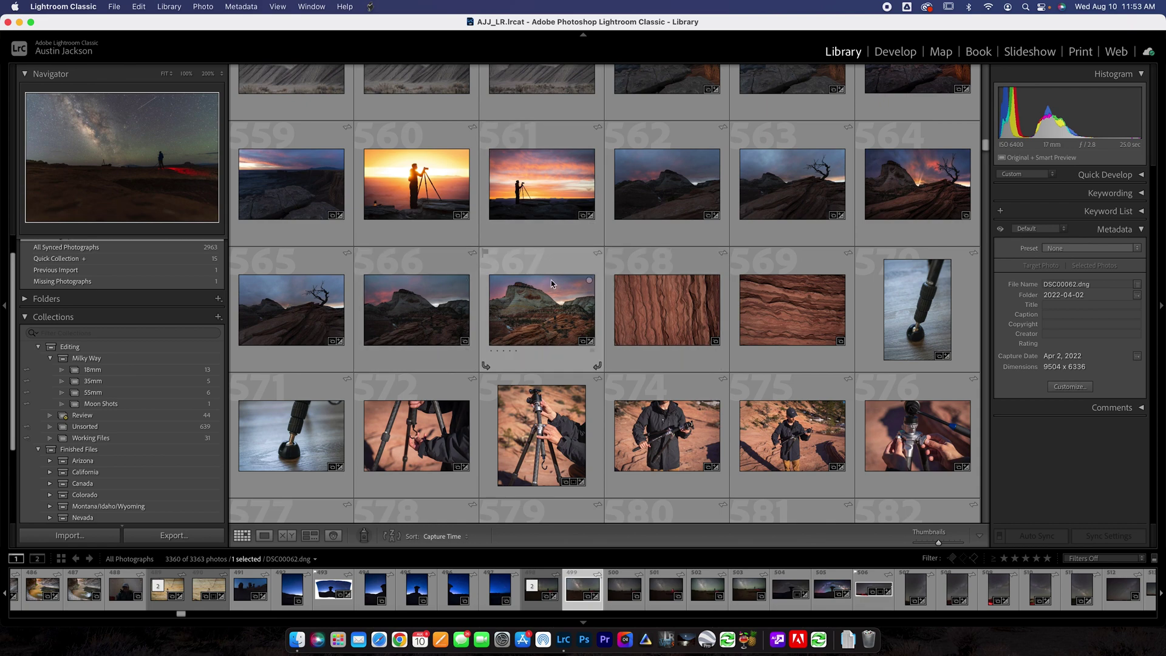
{"action": "left_click", "coordinate": [531, 205], "text": "shift"}
Expand the Utah set and add the selected photos to the Hanksville collection.
{"action": "scroll", "coordinate": [485, 243], "scroll_direction": "up", "scroll_amount": 3}
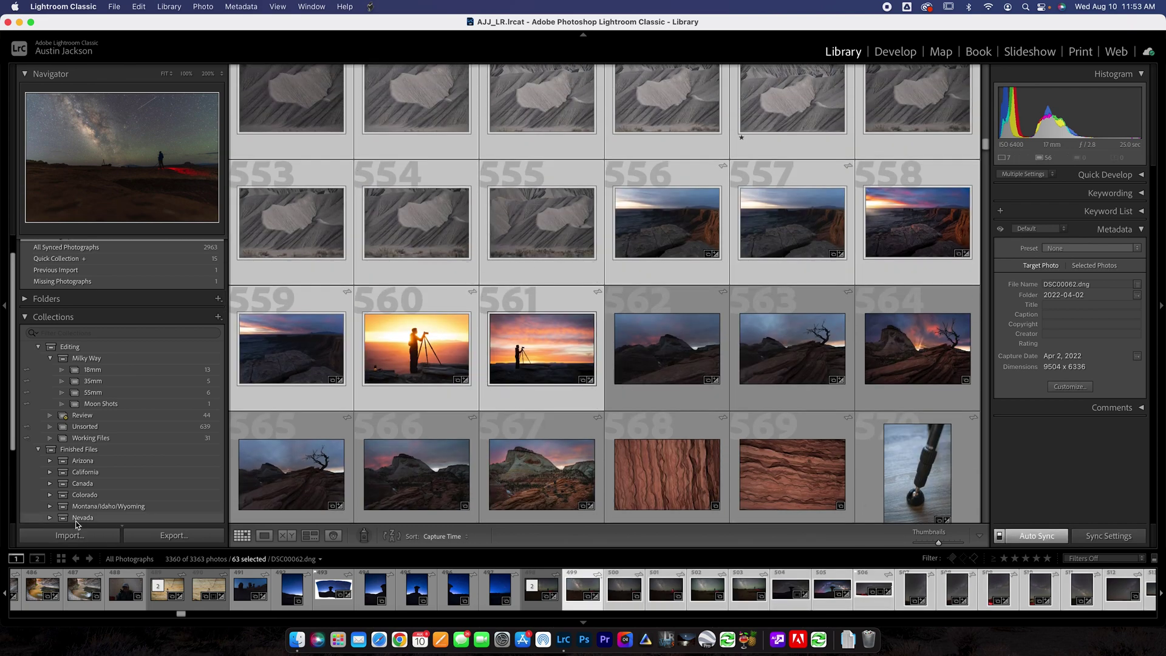
{"action": "scroll", "coordinate": [75, 494], "scroll_direction": "down", "scroll_amount": 5}
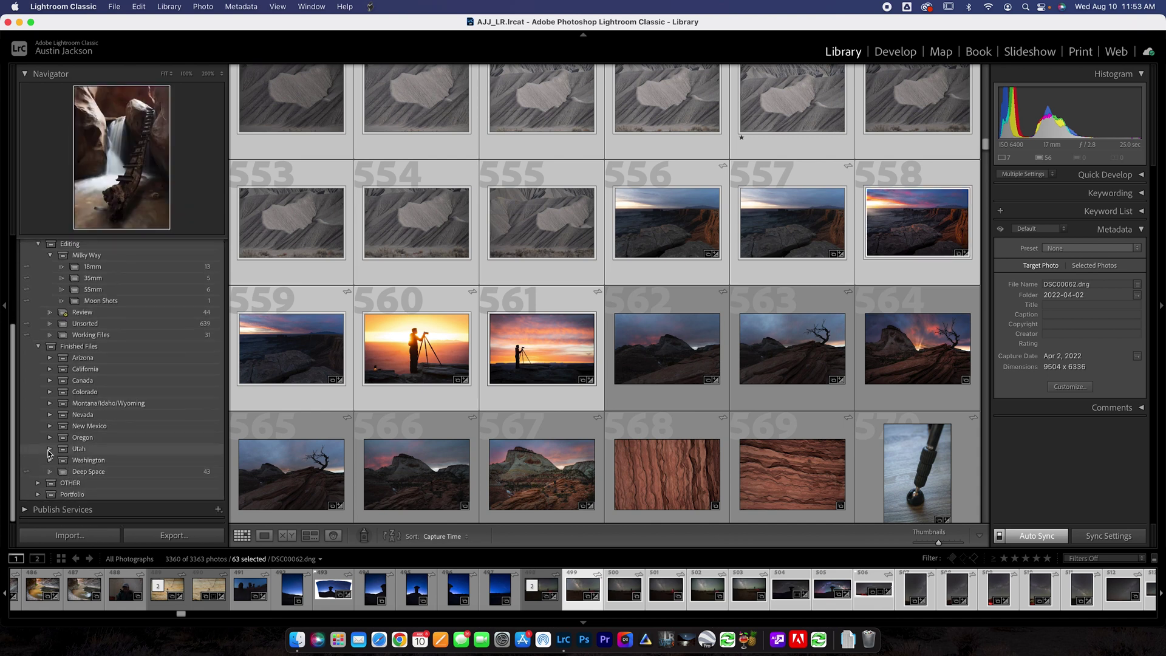
{"action": "left_click", "coordinate": [50, 449]}
{"action": "scroll", "coordinate": [79, 452], "scroll_direction": "down", "scroll_amount": 4}
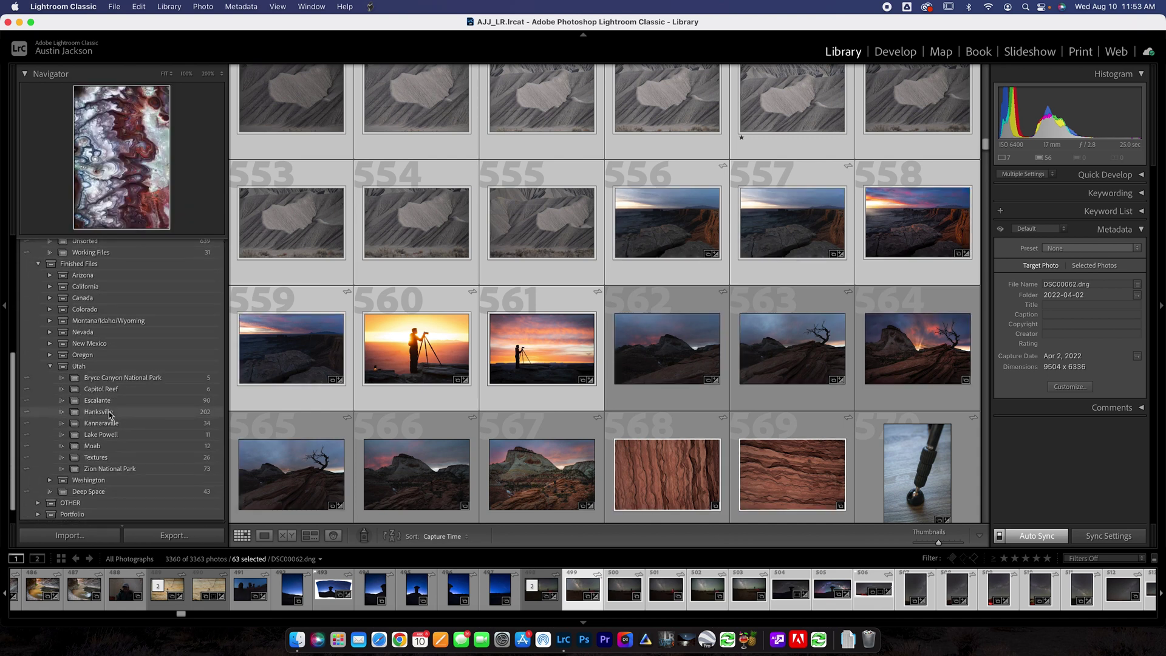
{"action": "left_click_drag", "start_coordinate": [277, 234], "coordinate": [214, 412]}
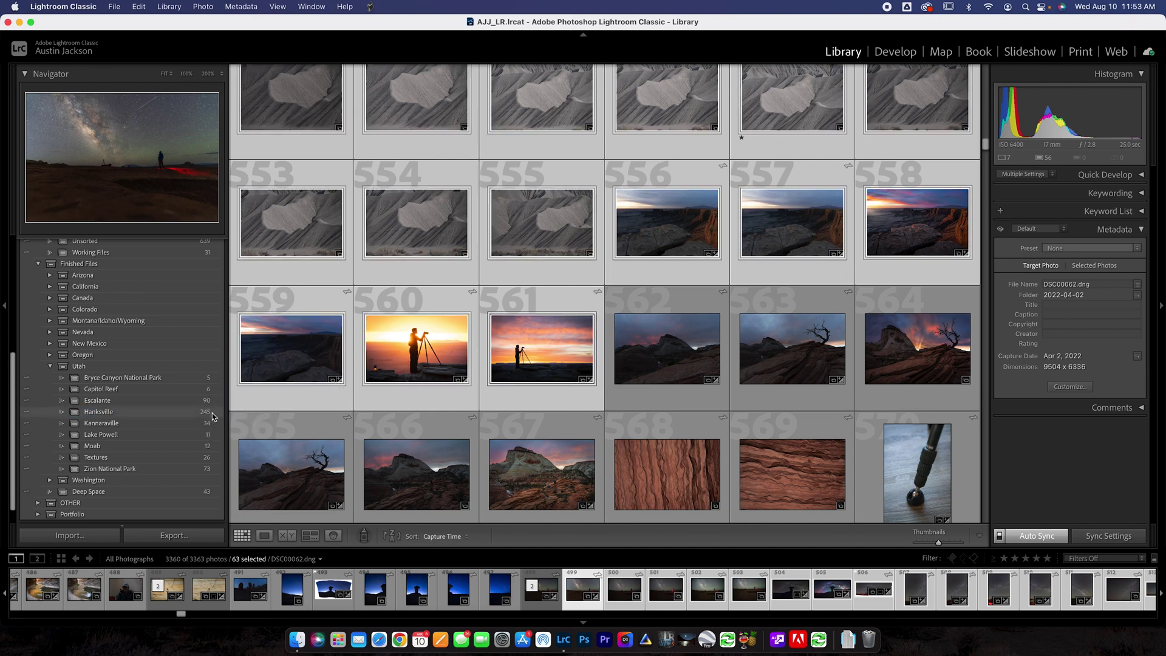
Undo the addition so Hanksville is back to 202 photos.
{"action": "key", "text": "cmd+z"}
{"action": "scroll", "coordinate": [132, 363], "scroll_direction": "up", "scroll_amount": 3}
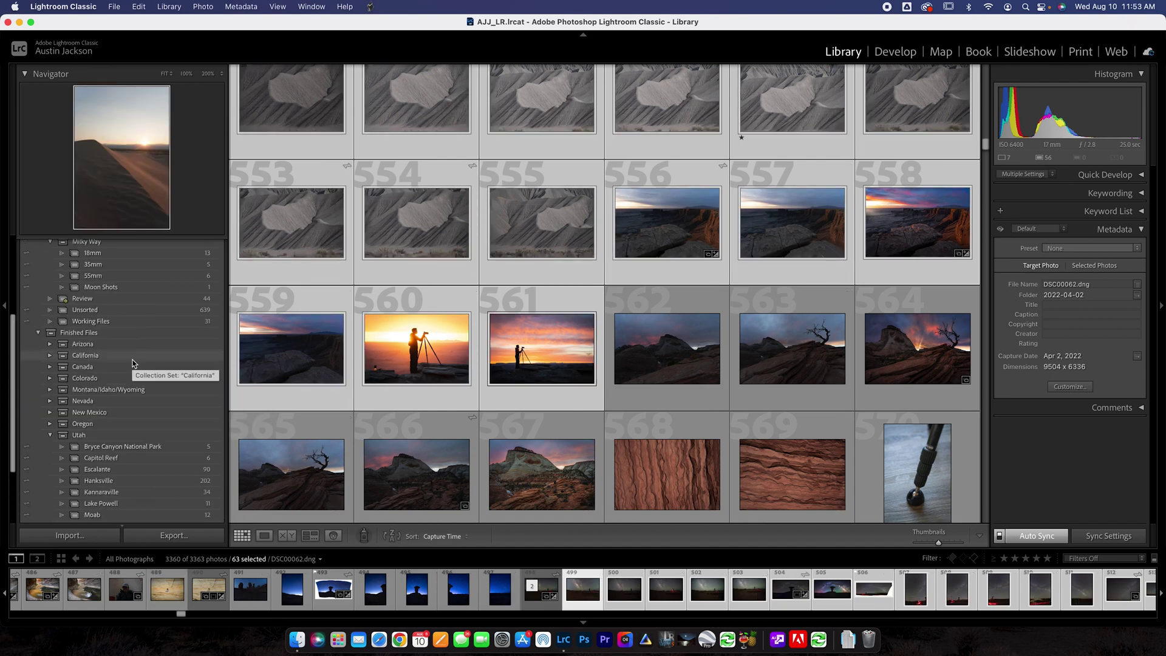
{"action": "scroll", "coordinate": [121, 376], "scroll_direction": "up", "scroll_amount": 5}
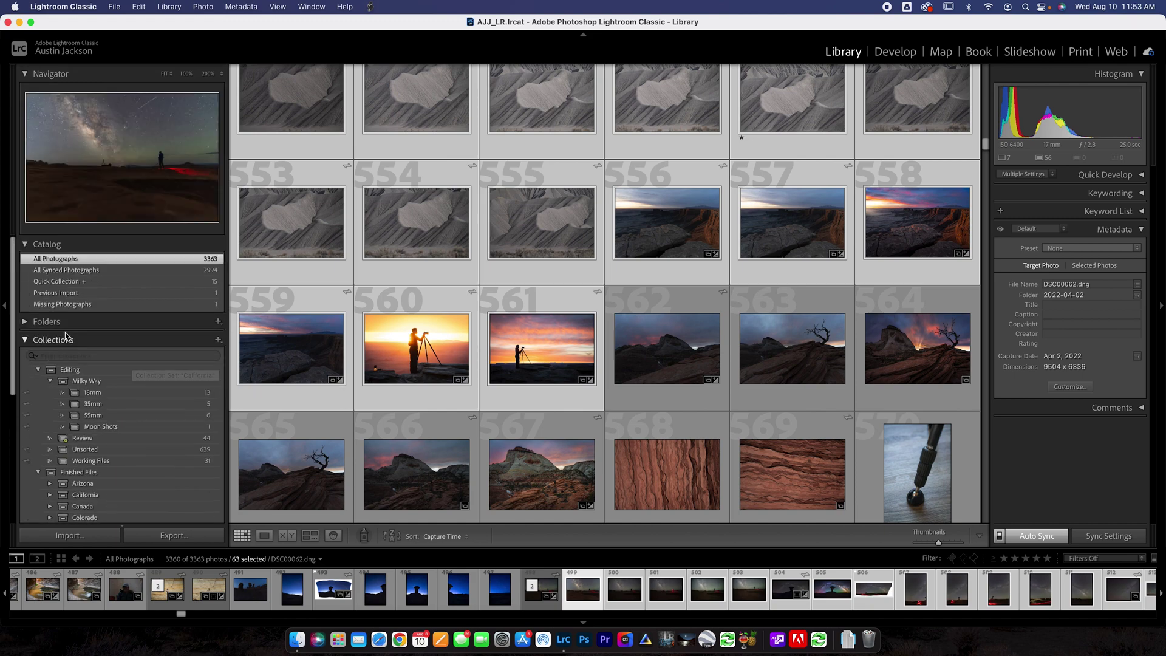
{"action": "scroll", "coordinate": [364, 383], "scroll_direction": "up", "scroll_amount": 4}
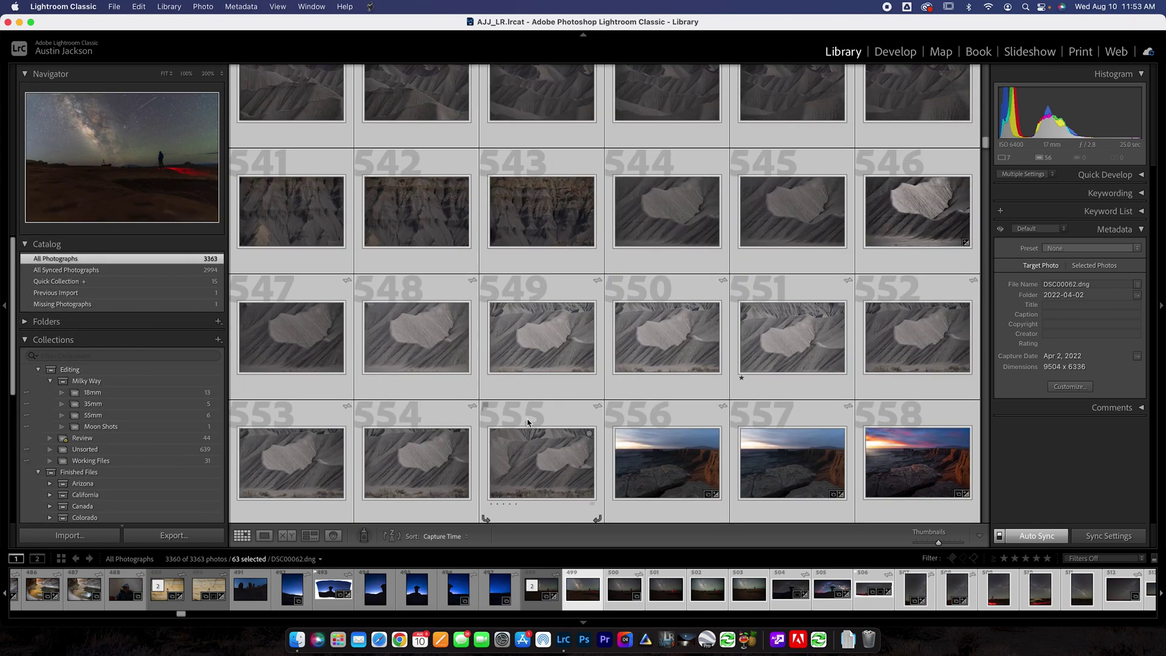
{"action": "scroll", "coordinate": [641, 447], "scroll_direction": "down", "scroll_amount": 4}
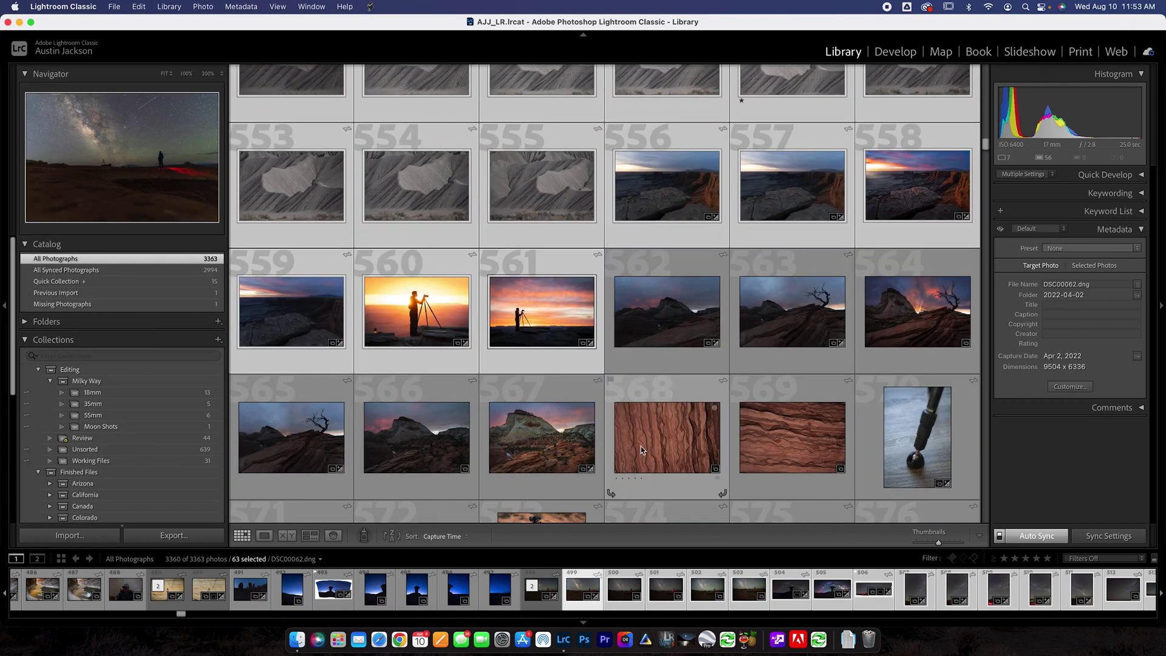
{"action": "left_click", "coordinate": [642, 447]}
{"action": "scroll", "coordinate": [640, 445], "scroll_direction": "up", "scroll_amount": 10}
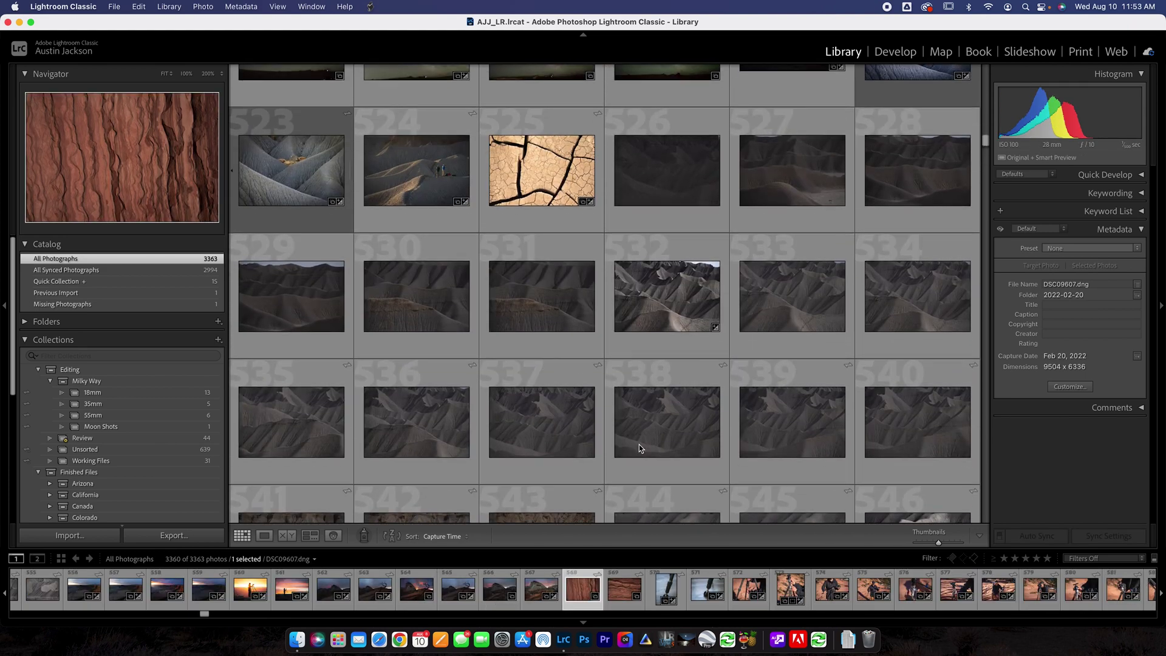
{"action": "scroll", "coordinate": [639, 448], "scroll_direction": "up", "scroll_amount": 4}
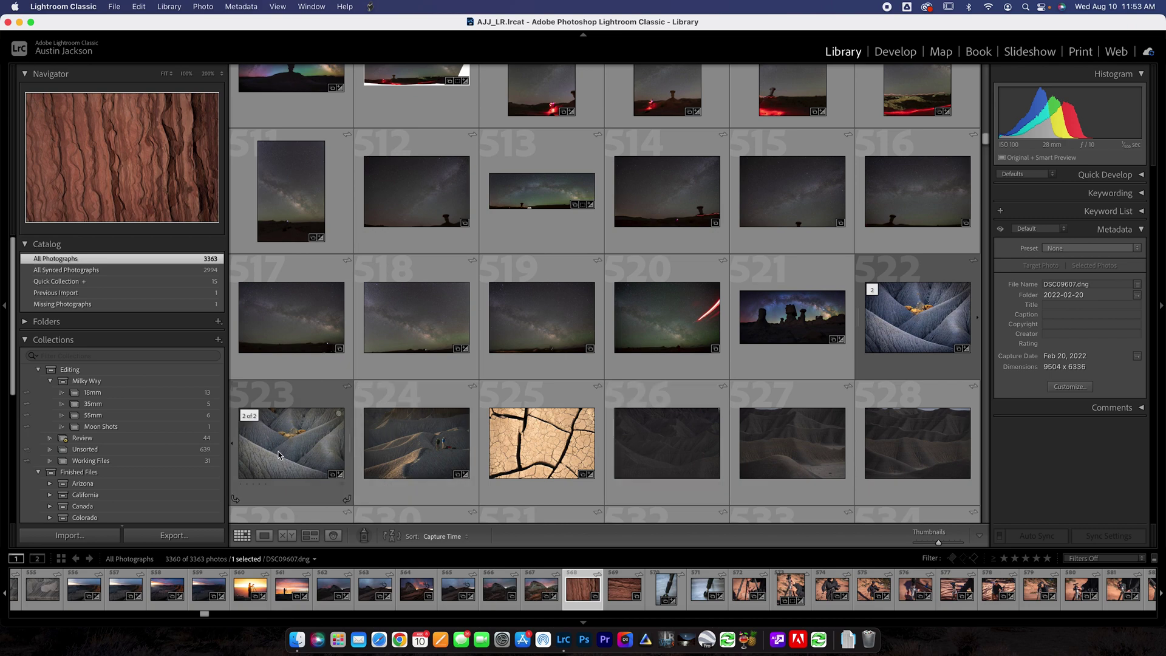
{"action": "scroll", "coordinate": [291, 409], "scroll_direction": "up", "scroll_amount": 20}
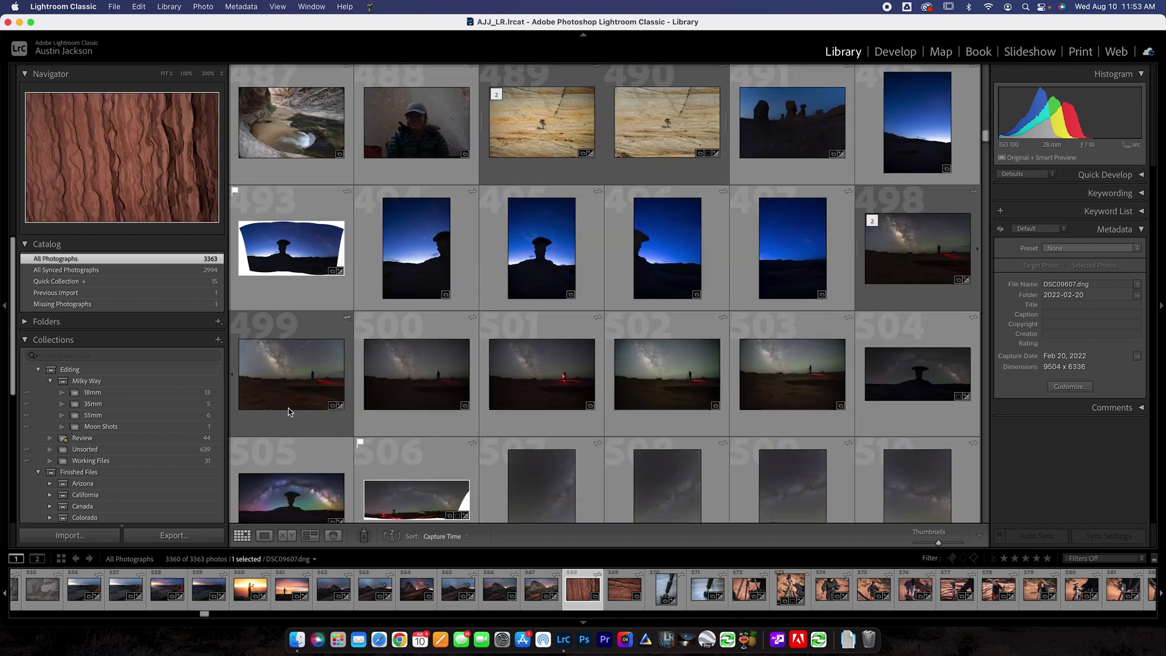
{"action": "scroll", "coordinate": [289, 407], "scroll_direction": "up", "scroll_amount": 20}
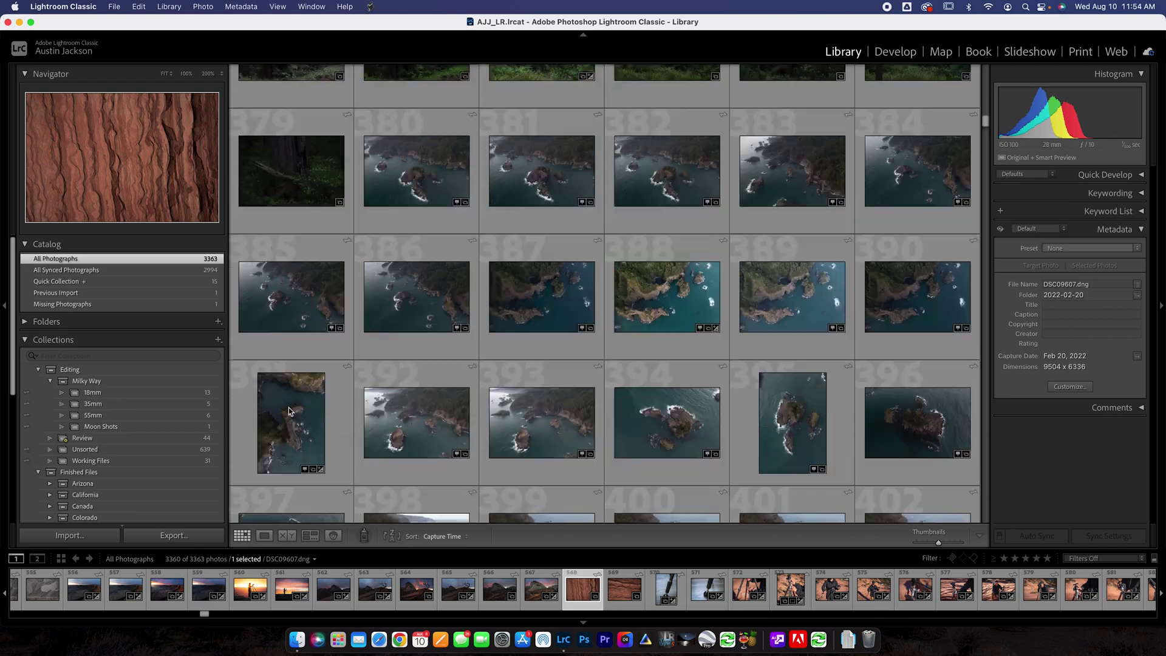
{"action": "scroll", "coordinate": [289, 411], "scroll_direction": "up", "scroll_amount": 2}
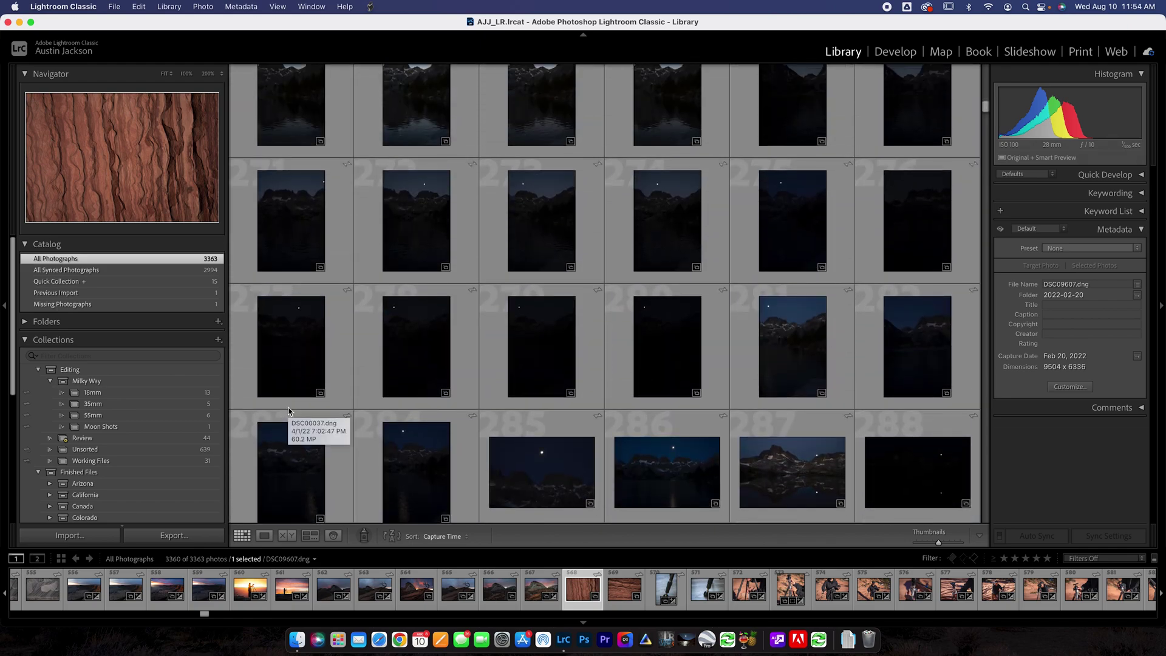
{"action": "scroll", "coordinate": [289, 411], "scroll_direction": "up", "scroll_amount": 4}
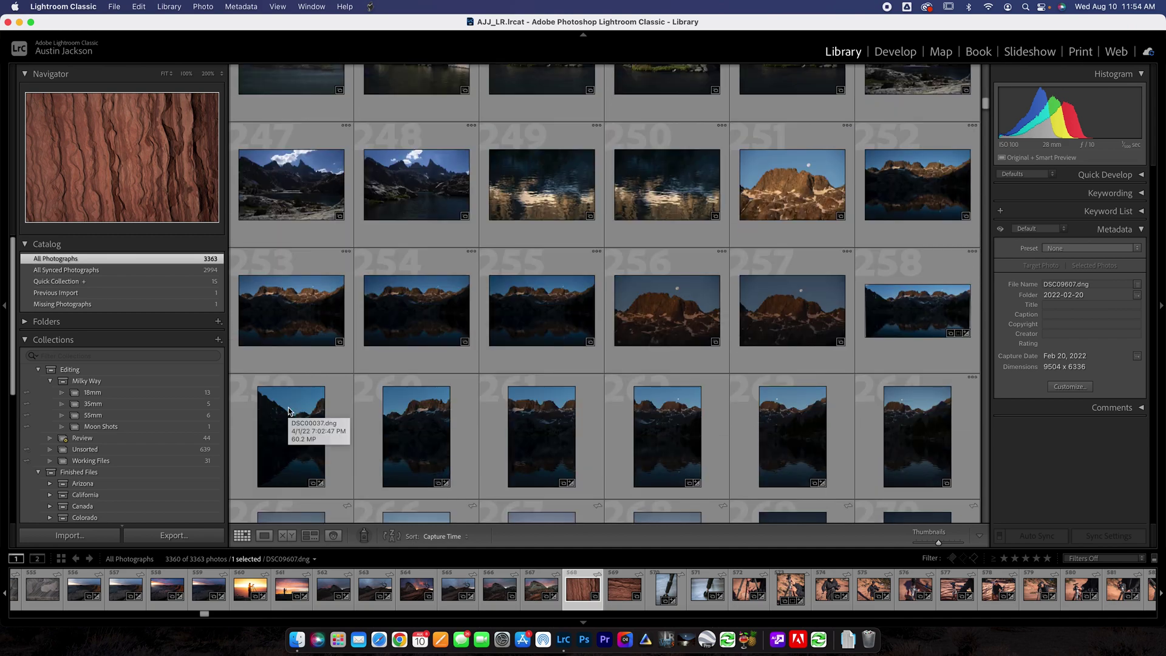
{"action": "scroll", "coordinate": [289, 411], "scroll_direction": "up", "scroll_amount": 4}
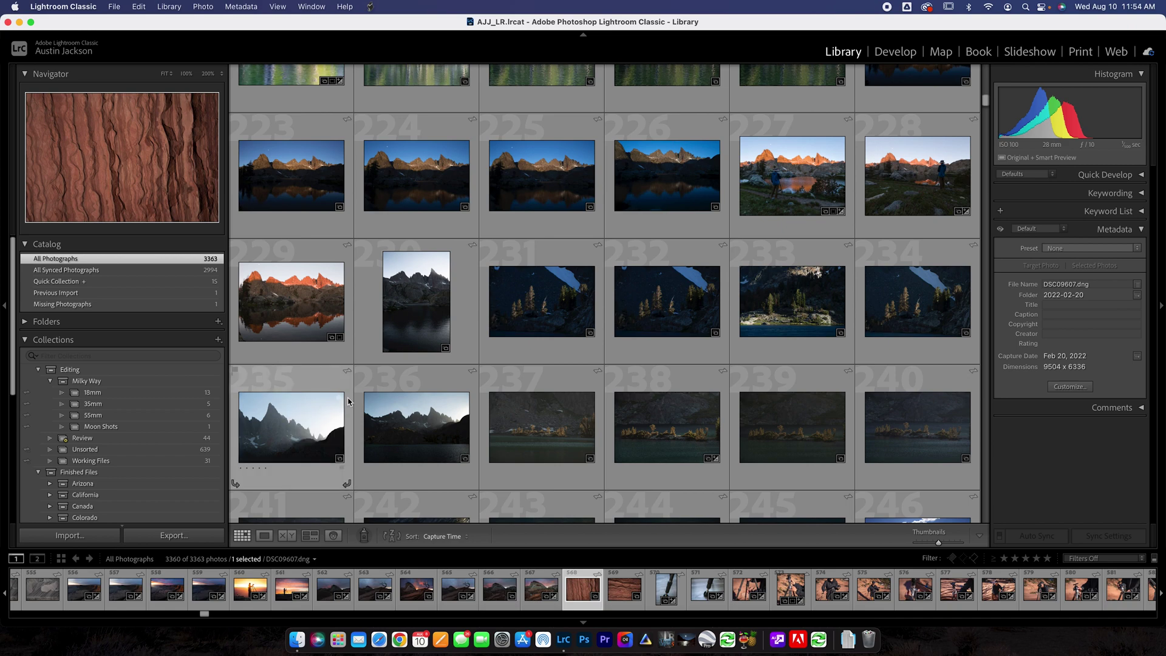
{"action": "scroll", "coordinate": [347, 396], "scroll_direction": "up", "scroll_amount": 6}
{"action": "scroll", "coordinate": [346, 397], "scroll_direction": "down", "scroll_amount": 2}
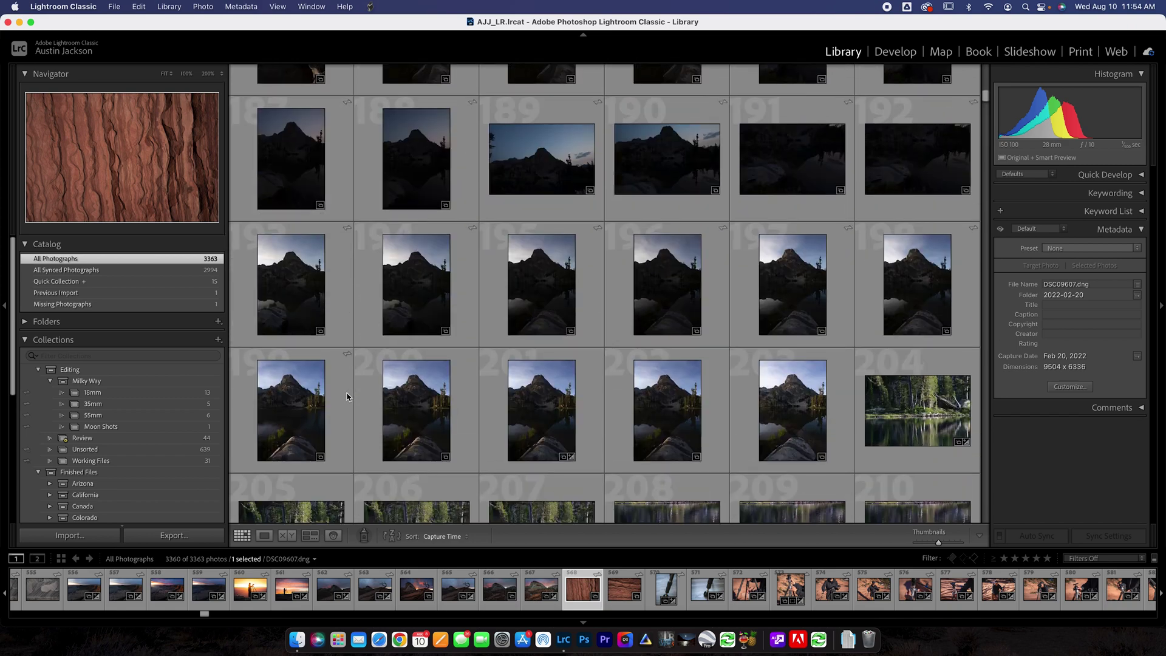
Select the 22 photos numbered 182 through 203 and ask to remove them.
{"action": "left_click", "coordinate": [765, 431]}
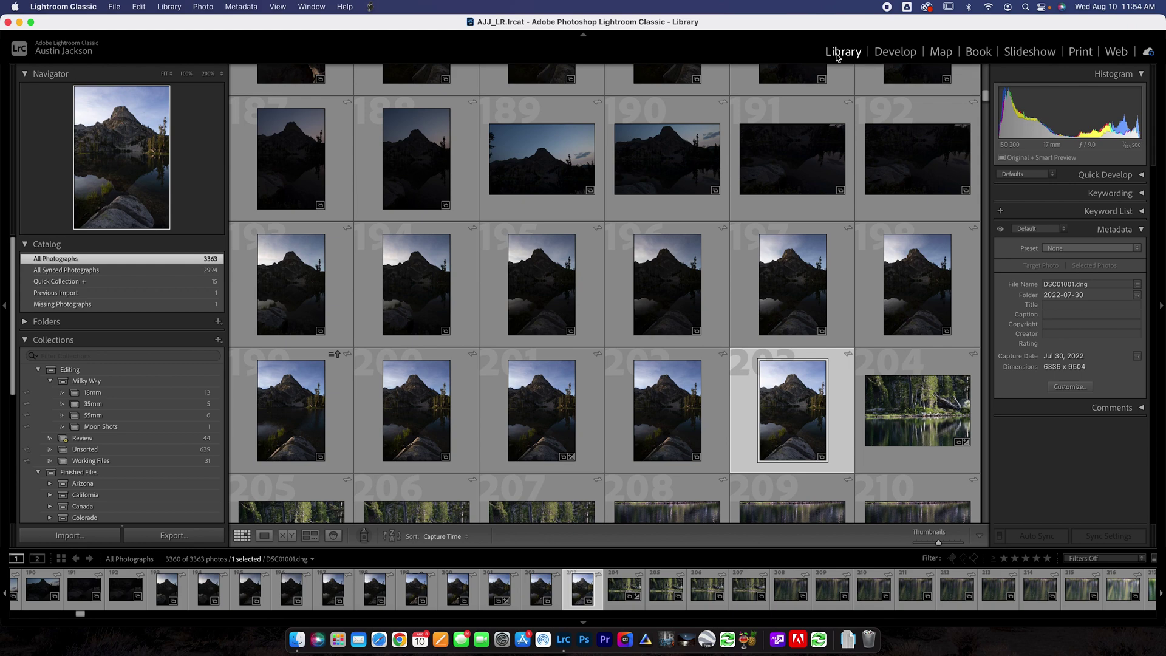
{"action": "scroll", "coordinate": [761, 377], "scroll_direction": "up", "scroll_amount": 2}
{"action": "scroll", "coordinate": [783, 413], "scroll_direction": "down", "scroll_amount": 2}
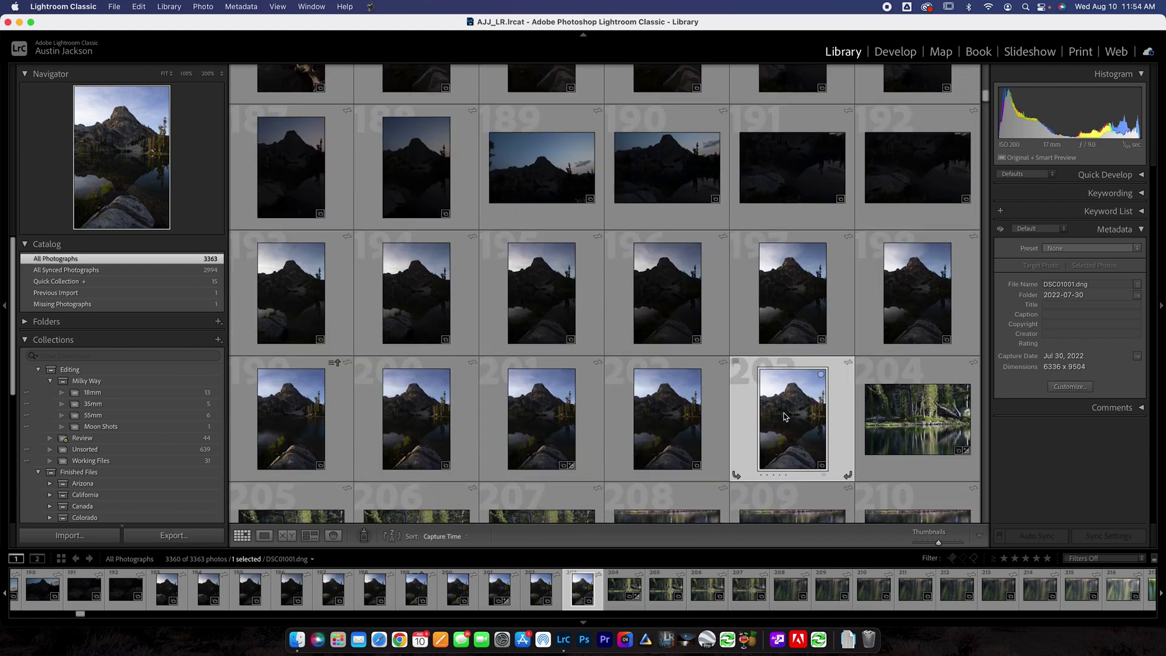
{"action": "scroll", "coordinate": [783, 414], "scroll_direction": "up", "scroll_amount": 4}
{"action": "scroll", "coordinate": [784, 414], "scroll_direction": "up", "scroll_amount": 2}
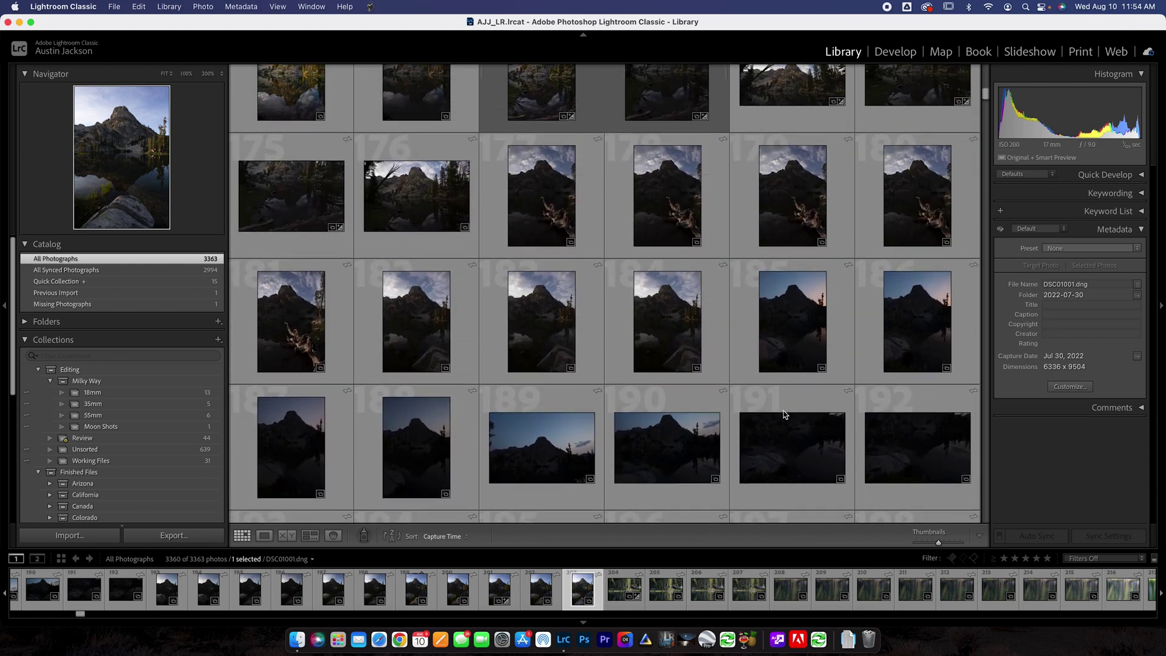
{"action": "scroll", "coordinate": [783, 414], "scroll_direction": "down", "scroll_amount": 1}
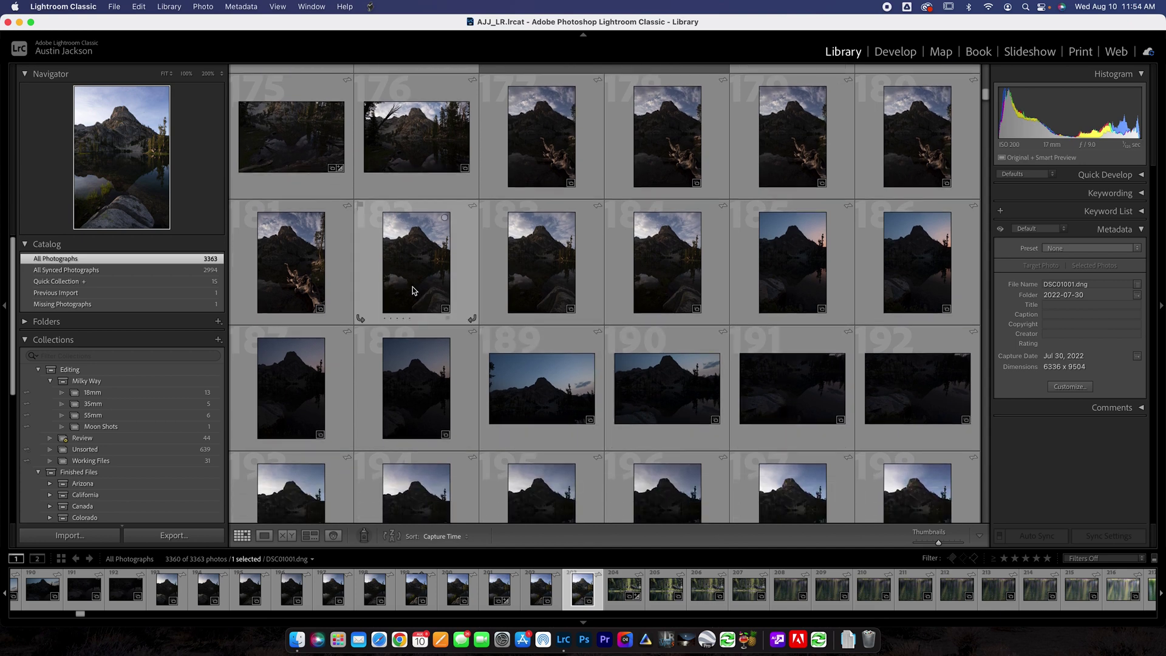
{"action": "left_click", "coordinate": [413, 291], "text": "shift"}
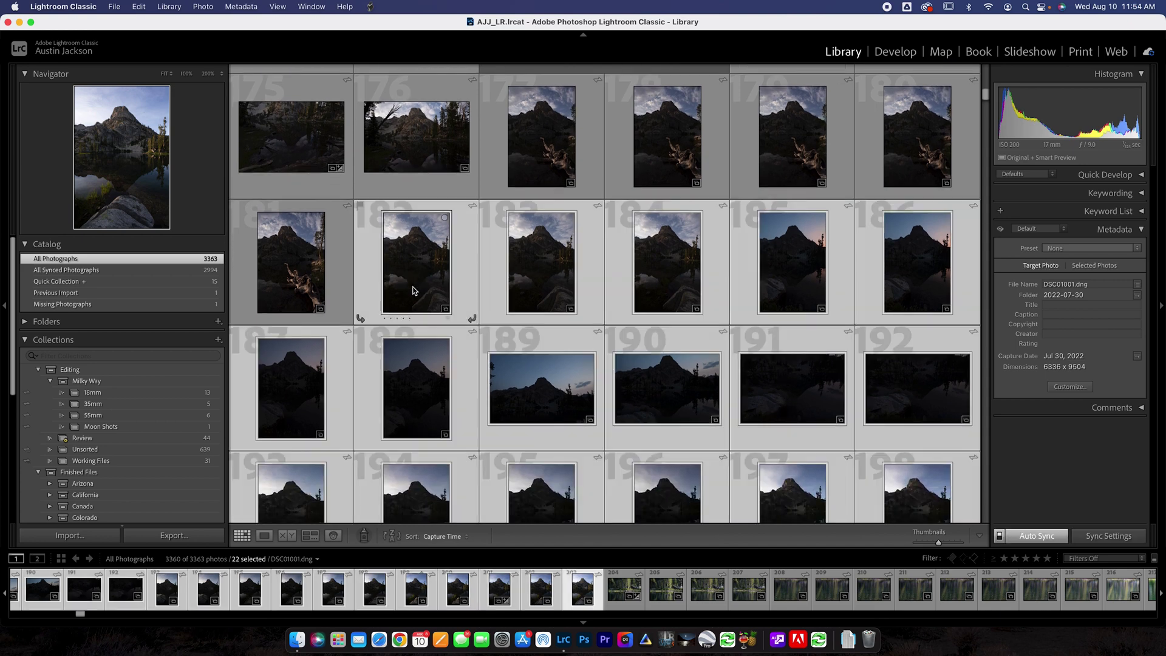
{"action": "scroll", "coordinate": [424, 291], "scroll_direction": "down", "scroll_amount": 2}
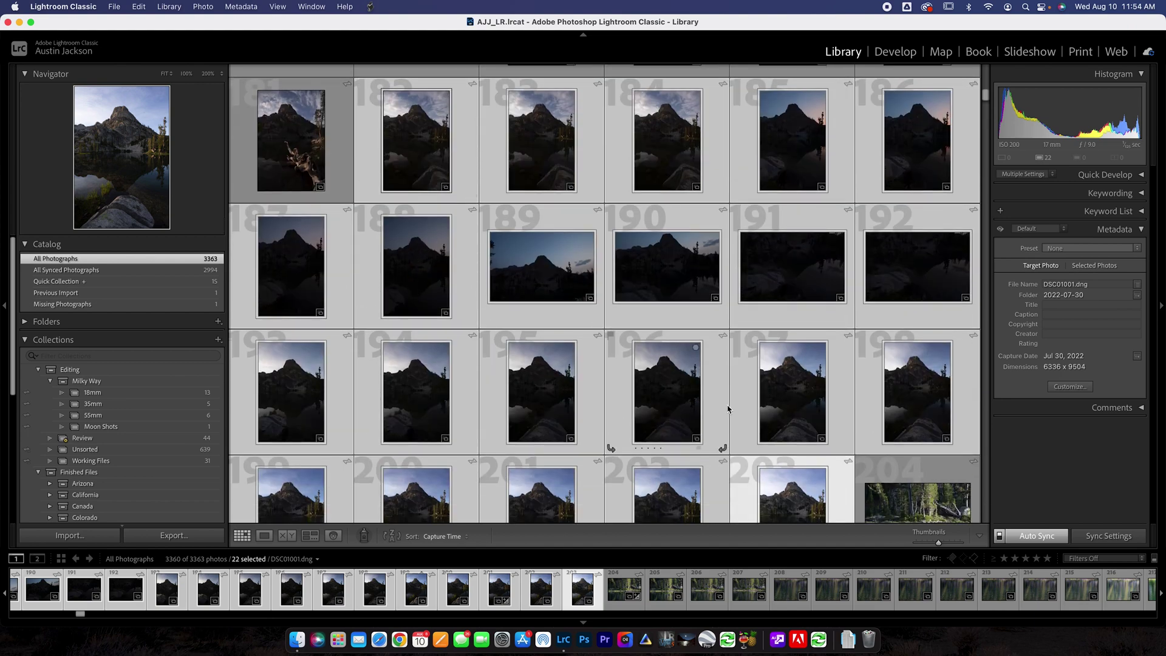
{"action": "scroll", "coordinate": [697, 366], "scroll_direction": "down", "scroll_amount": 1}
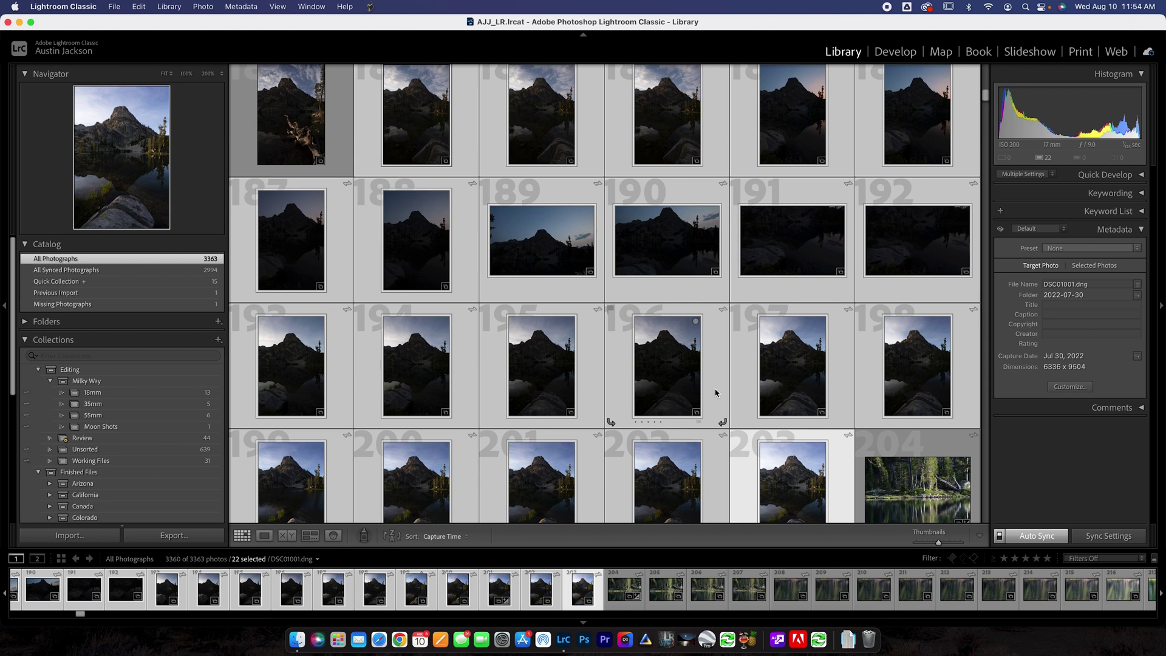
{"action": "key", "text": "BackSpace"}
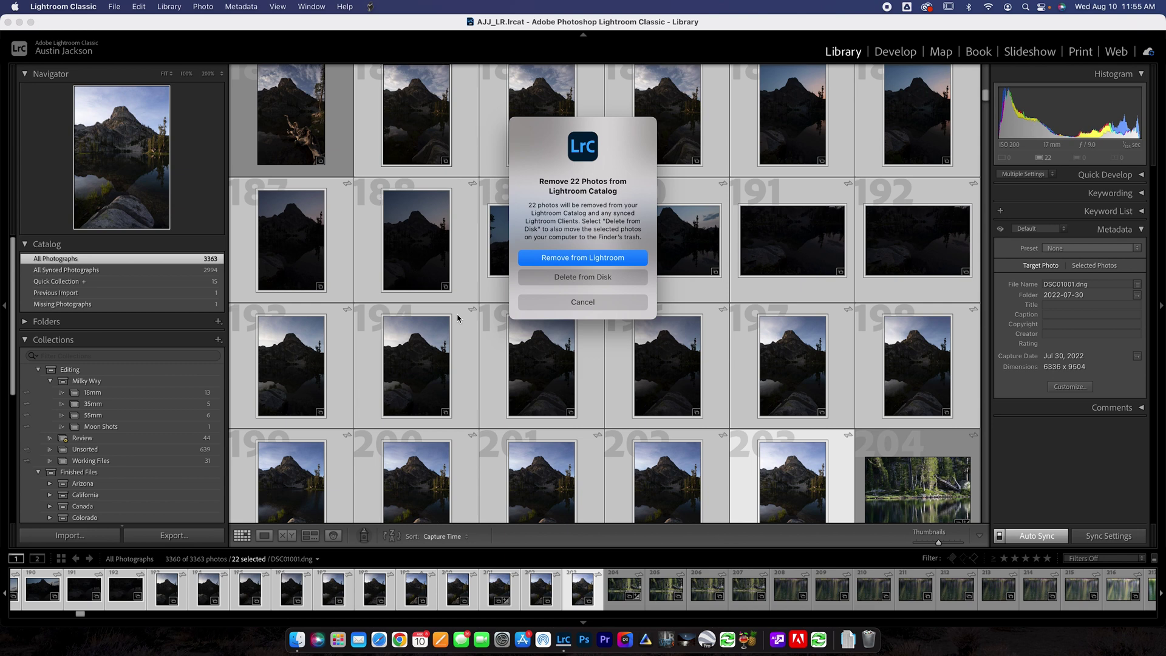
Choose Delete from Disk to trash photos 182–203 rather than only removing them.
{"action": "left_click", "coordinate": [552, 283]}
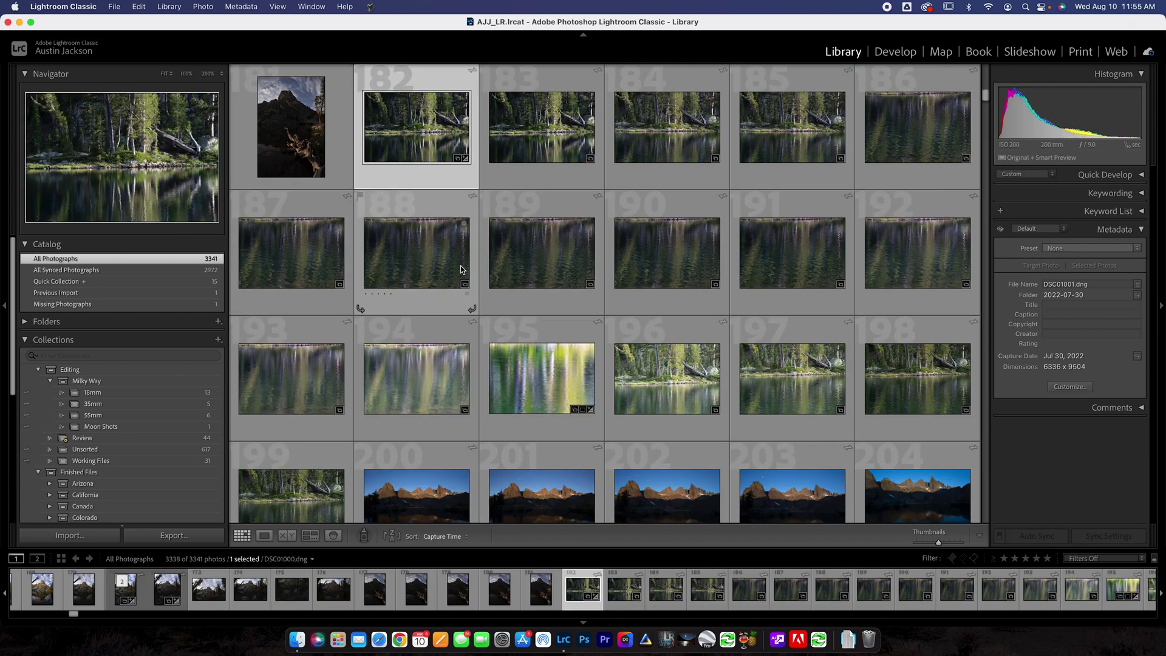
{"action": "scroll", "coordinate": [462, 270], "scroll_direction": "down", "scroll_amount": 3}
{"action": "scroll", "coordinate": [462, 269], "scroll_direction": "up", "scroll_amount": 5}
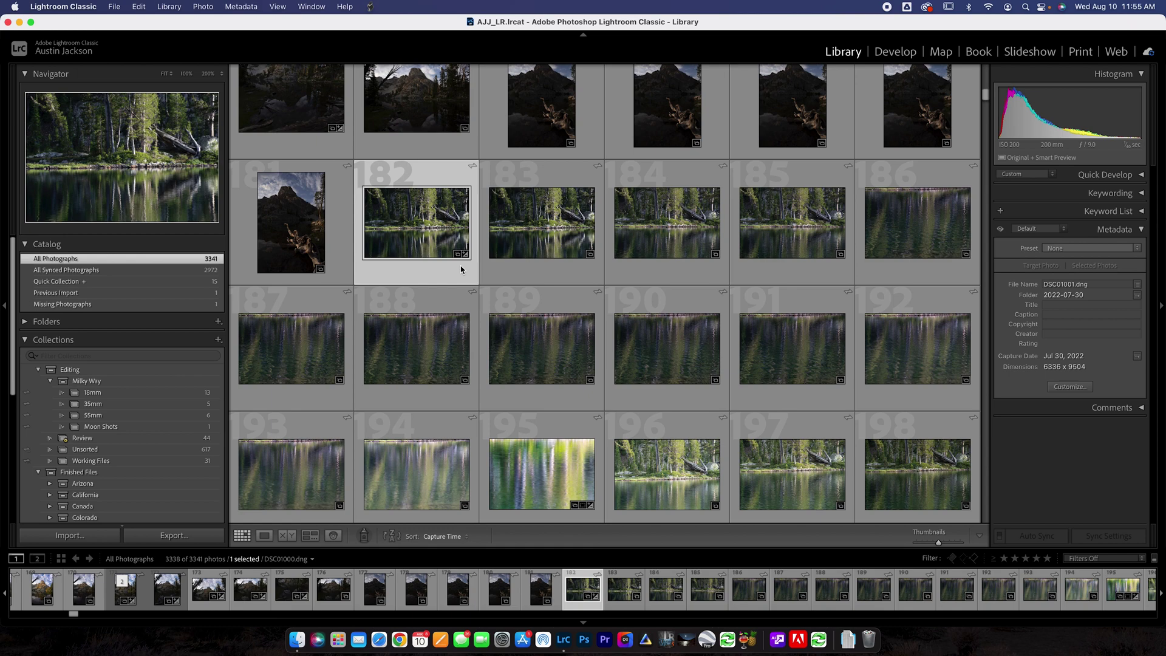
{"action": "scroll", "coordinate": [460, 269], "scroll_direction": "down", "scroll_amount": 2}
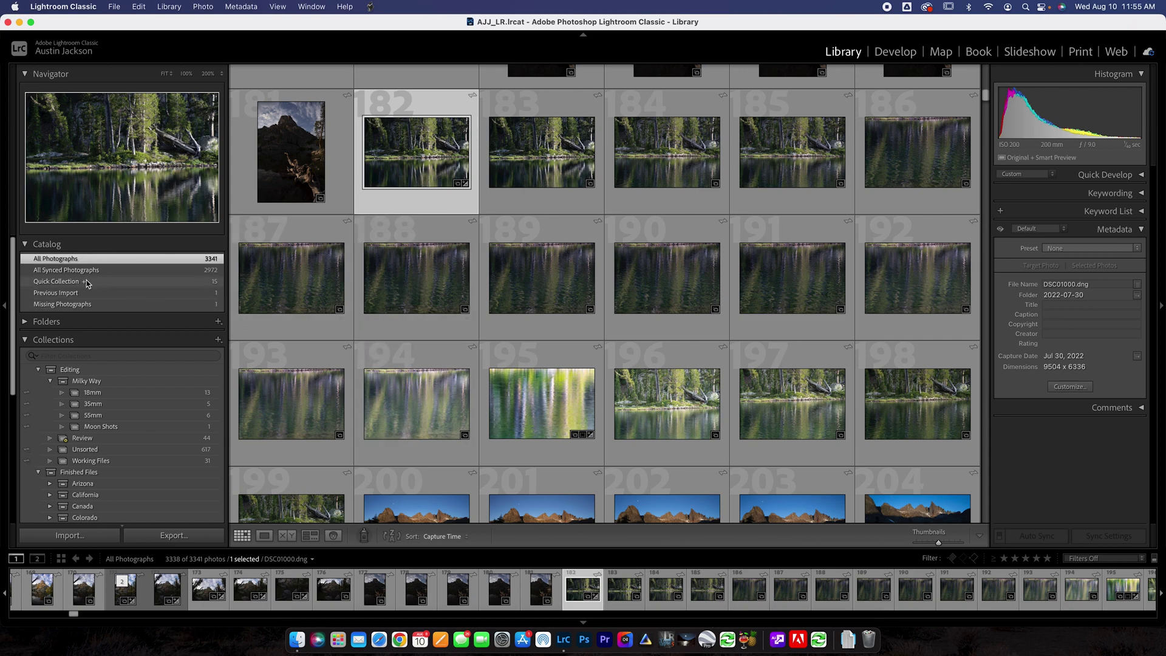
{"action": "left_click", "coordinate": [66, 293]}
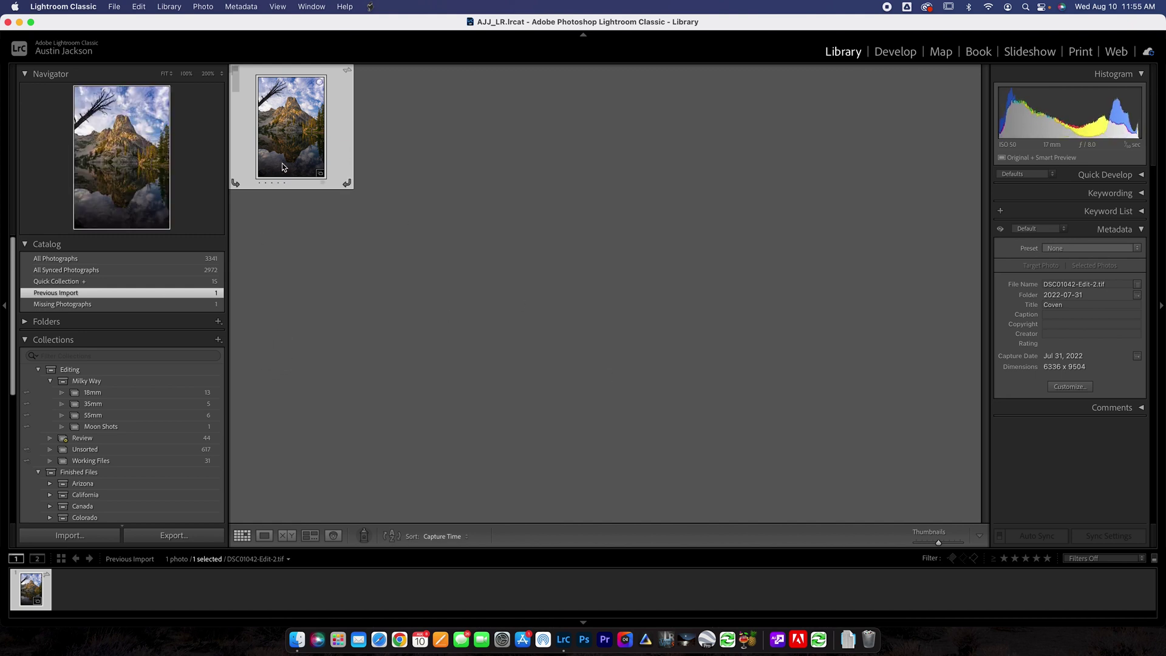
Browse the single Coven import and the Collections panel, then return to the whole catalog.
{"action": "scroll", "coordinate": [170, 463], "scroll_direction": "down", "scroll_amount": 2}
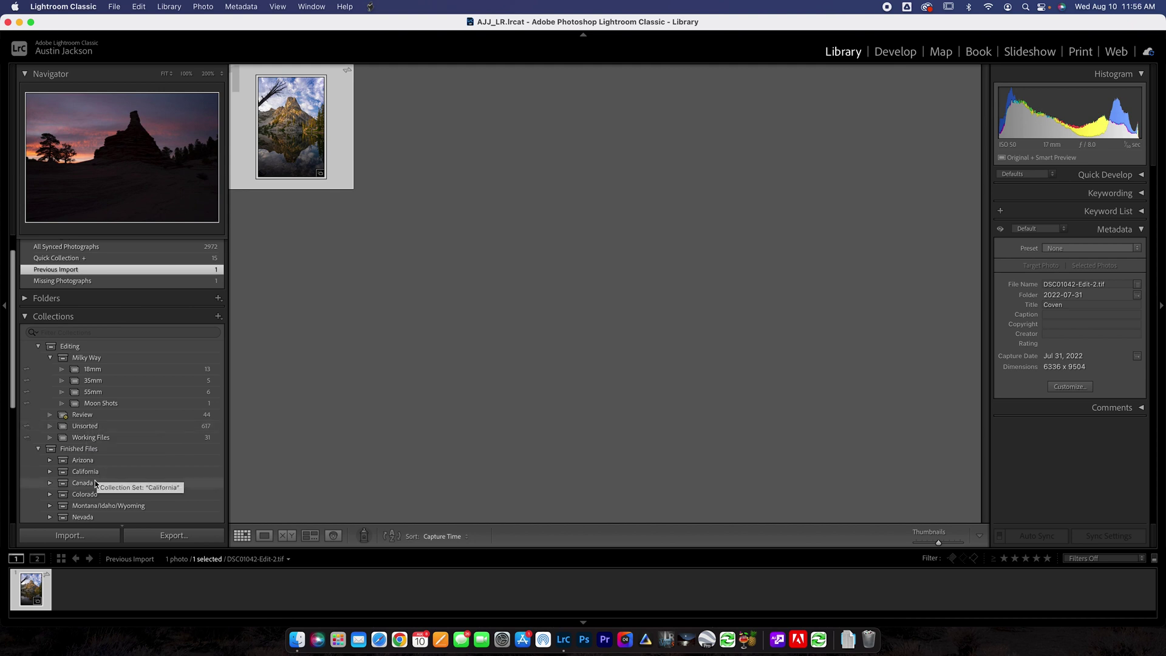
{"action": "scroll", "coordinate": [91, 425], "scroll_direction": "down", "scroll_amount": 5}
{"action": "scroll", "coordinate": [68, 390], "scroll_direction": "up", "scroll_amount": 4}
{"action": "scroll", "coordinate": [68, 390], "scroll_direction": "up", "scroll_amount": 1}
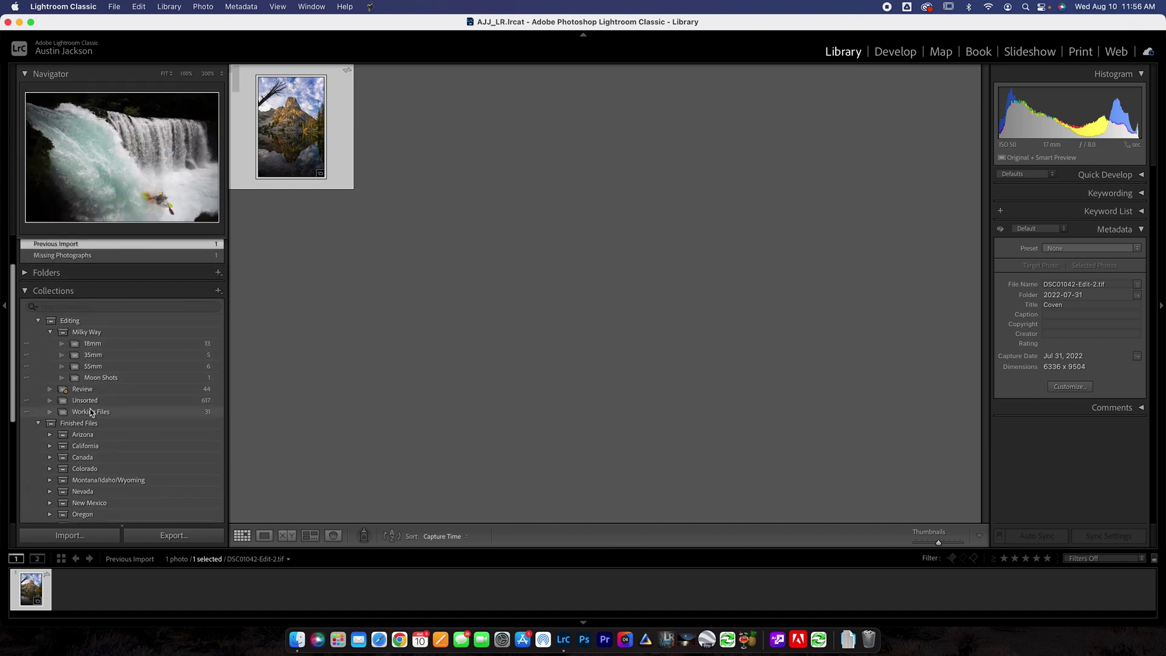
{"action": "scroll", "coordinate": [88, 365], "scroll_direction": "up", "scroll_amount": 3}
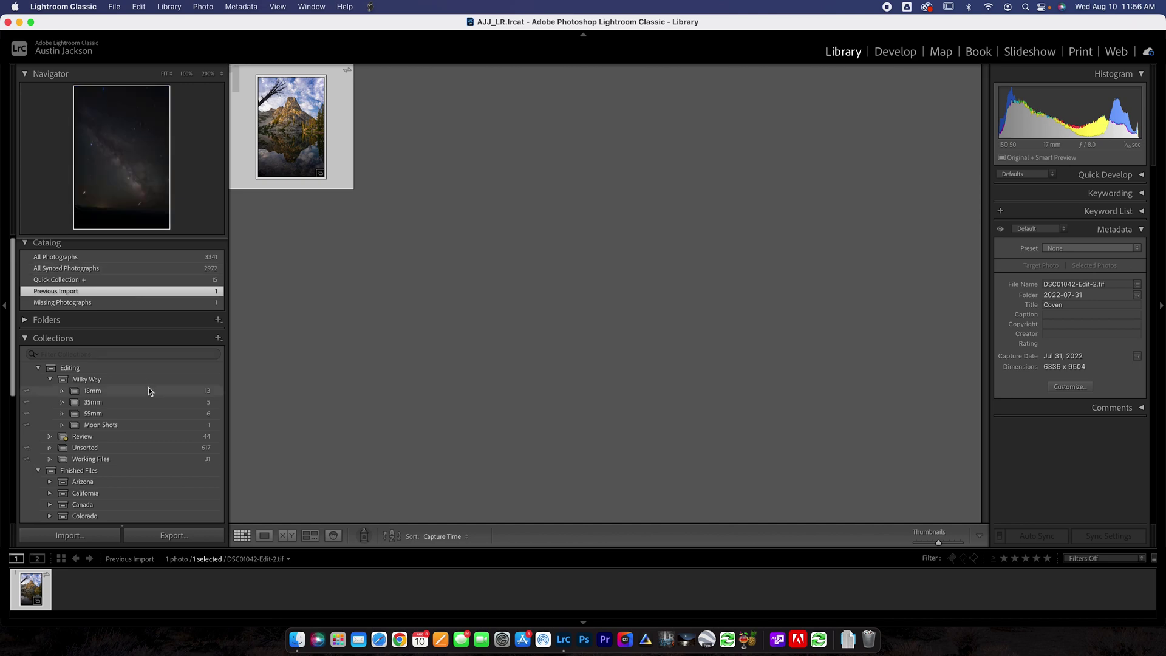
{"action": "scroll", "coordinate": [148, 390], "scroll_direction": "down", "scroll_amount": 2}
{"action": "scroll", "coordinate": [116, 423], "scroll_direction": "up", "scroll_amount": 2}
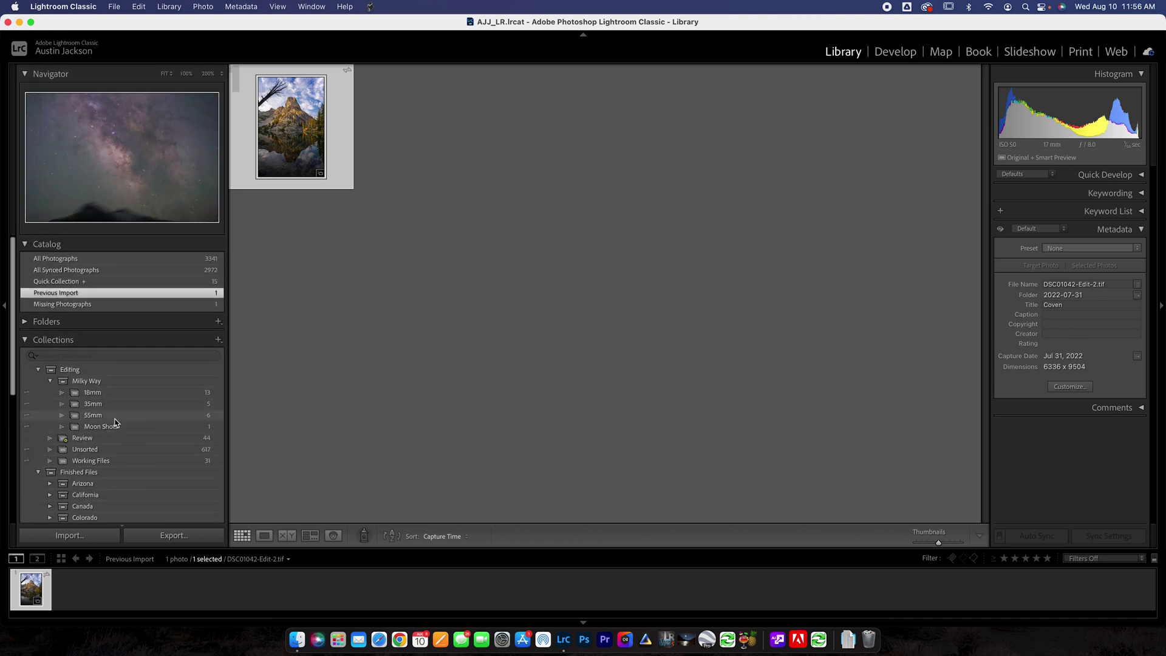
{"action": "left_click", "coordinate": [119, 258]}
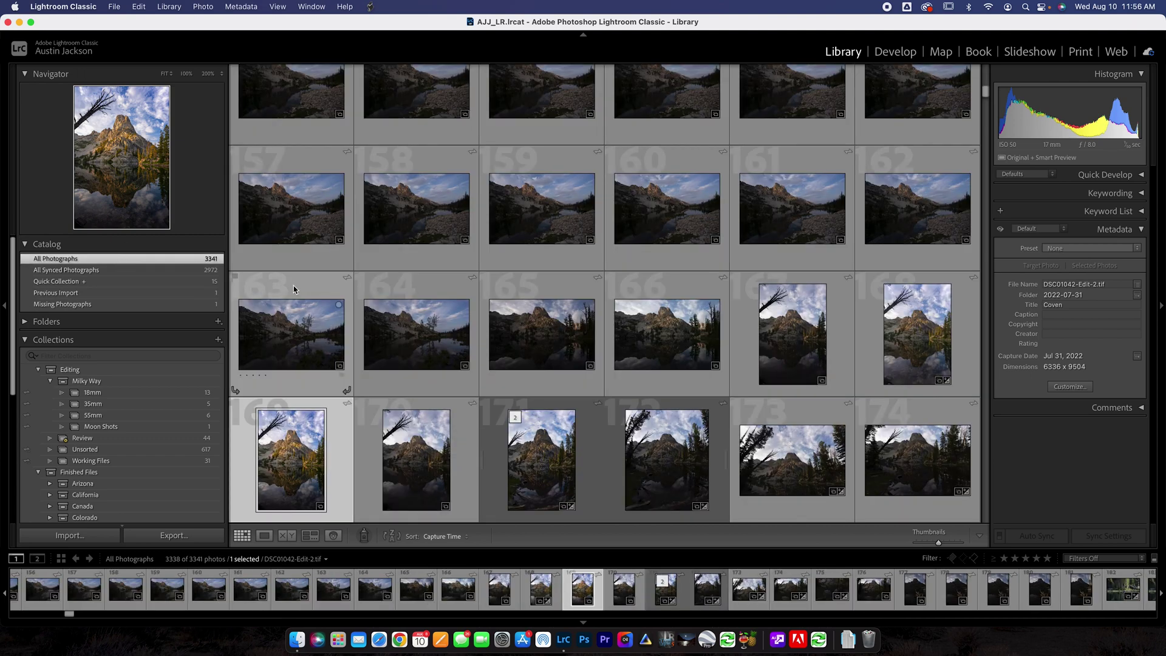
Scroll the All Photographs grid of 3341 photos and select photo 146.
{"action": "scroll", "coordinate": [298, 291], "scroll_direction": "up", "scroll_amount": 5}
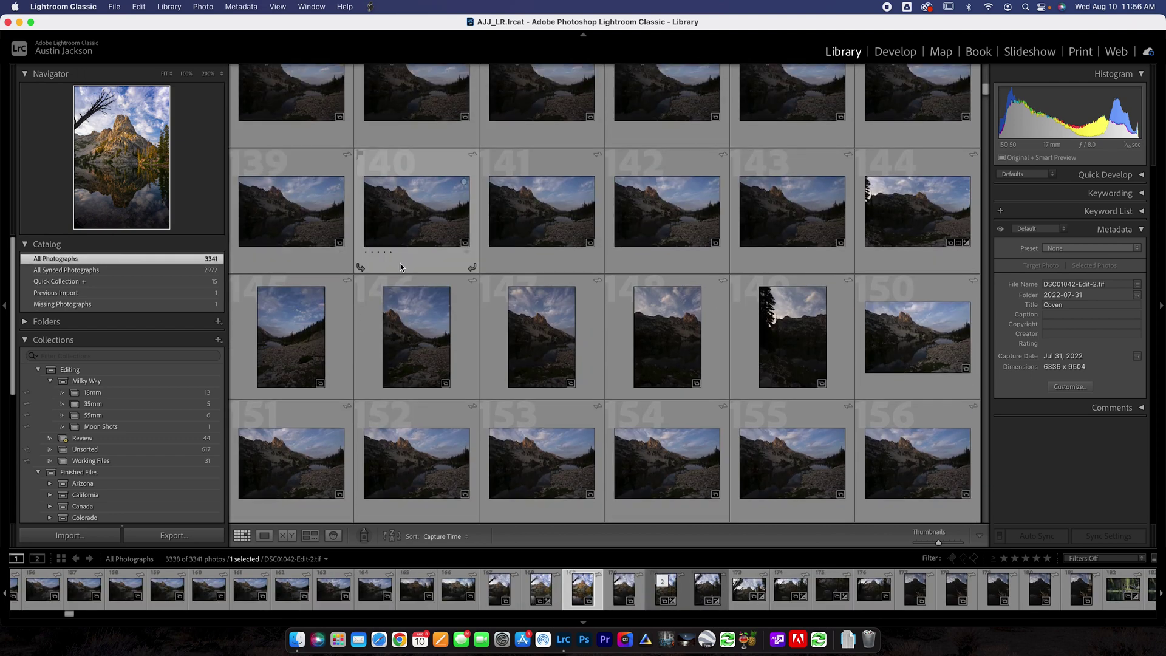
{"action": "scroll", "coordinate": [458, 285], "scroll_direction": "up", "scroll_amount": 1}
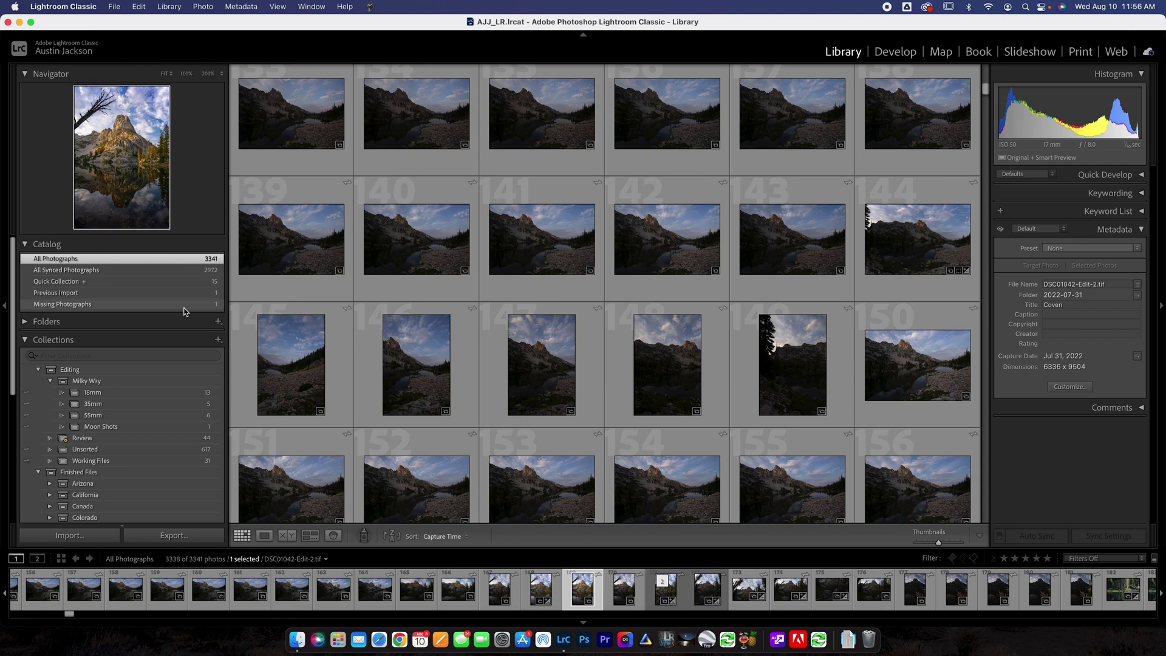
{"action": "left_click", "coordinate": [400, 382]}
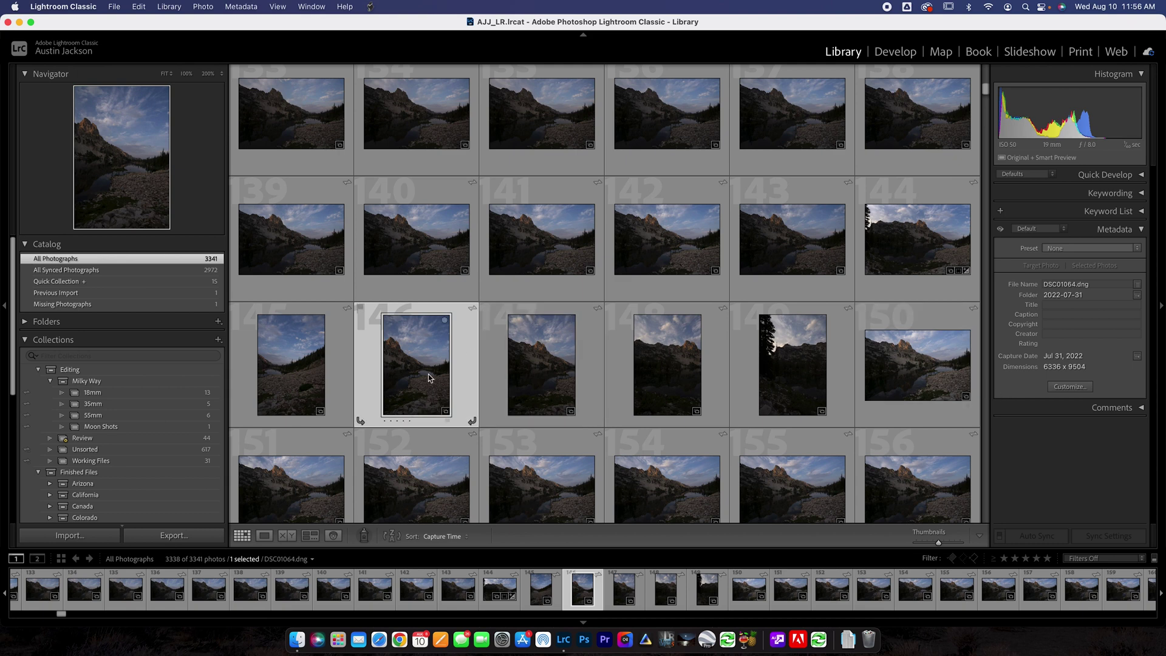
{"action": "mouse_move", "coordinate": [428, 374]}
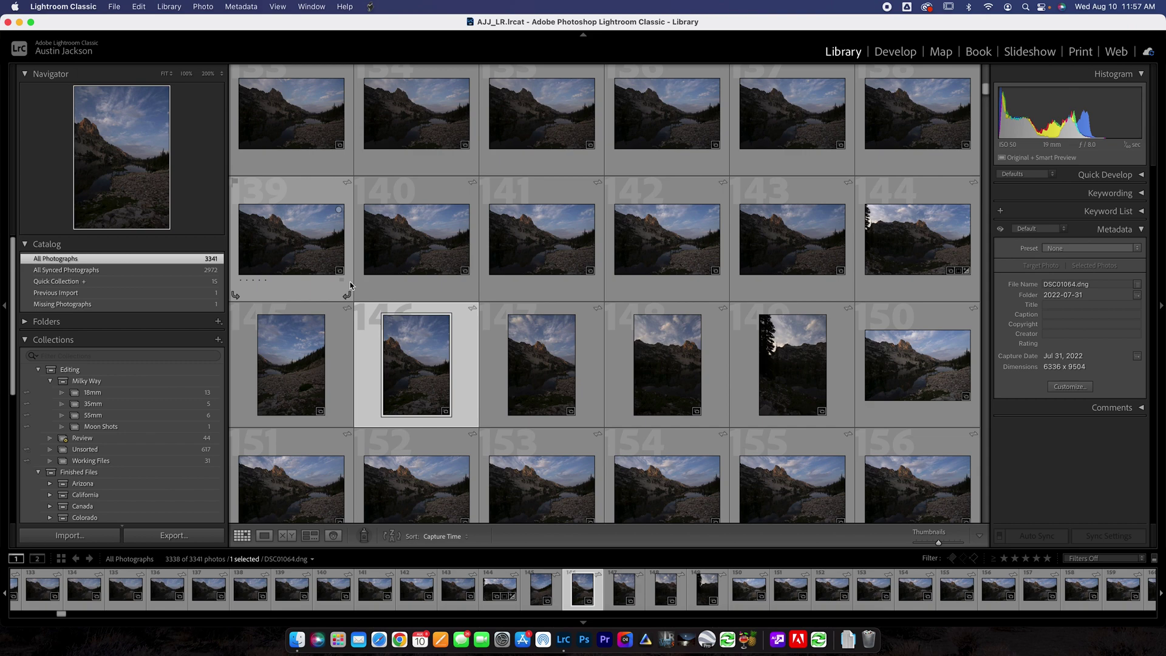
{"action": "scroll", "coordinate": [346, 286], "scroll_direction": "up", "scroll_amount": 6}
{"action": "scroll", "coordinate": [527, 298], "scroll_direction": "up", "scroll_amount": 3}
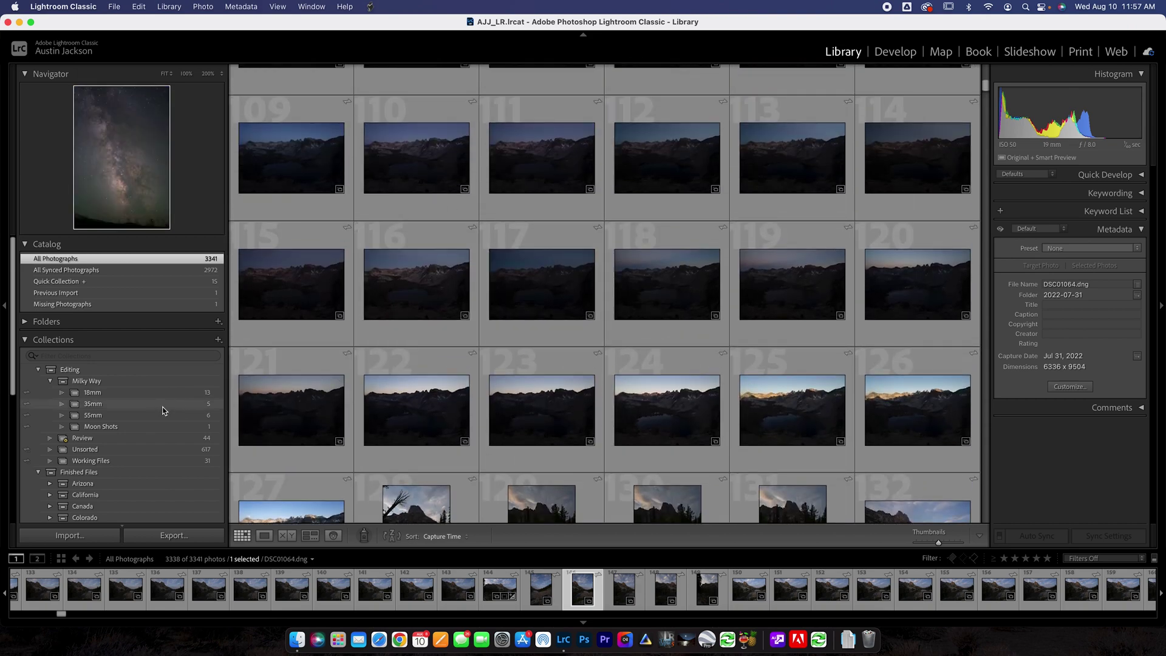
{"action": "scroll", "coordinate": [328, 361], "scroll_direction": "up", "scroll_amount": 2}
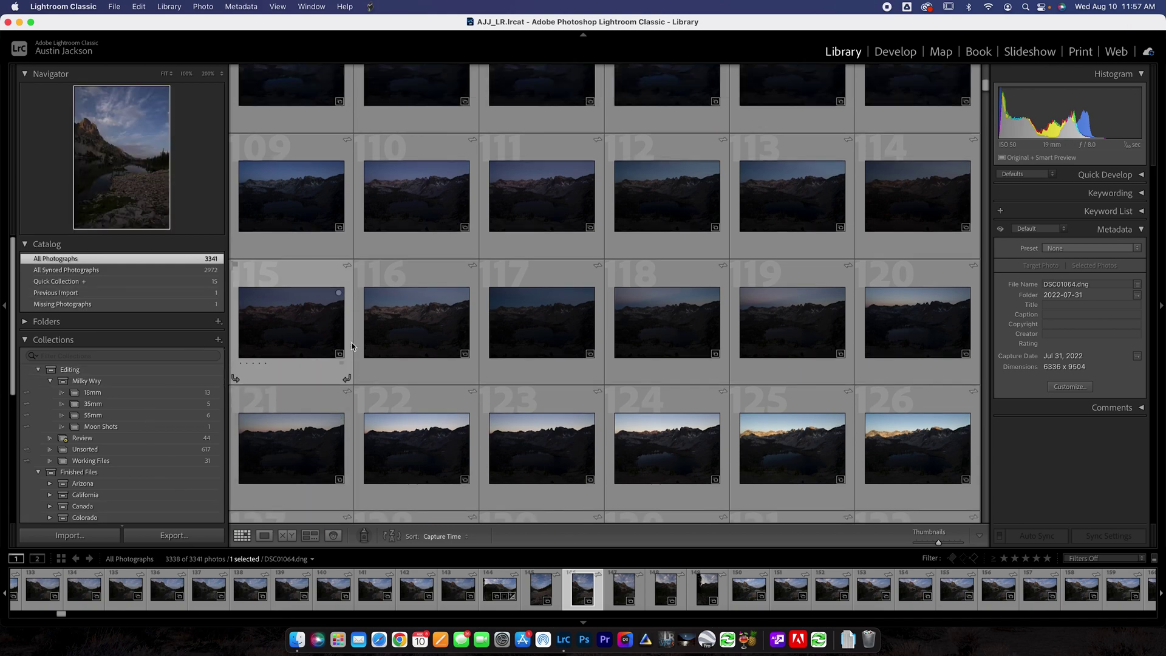
{"action": "scroll", "coordinate": [351, 347], "scroll_direction": "down", "scroll_amount": 2}
{"action": "scroll", "coordinate": [351, 347], "scroll_direction": "down", "scroll_amount": 5}
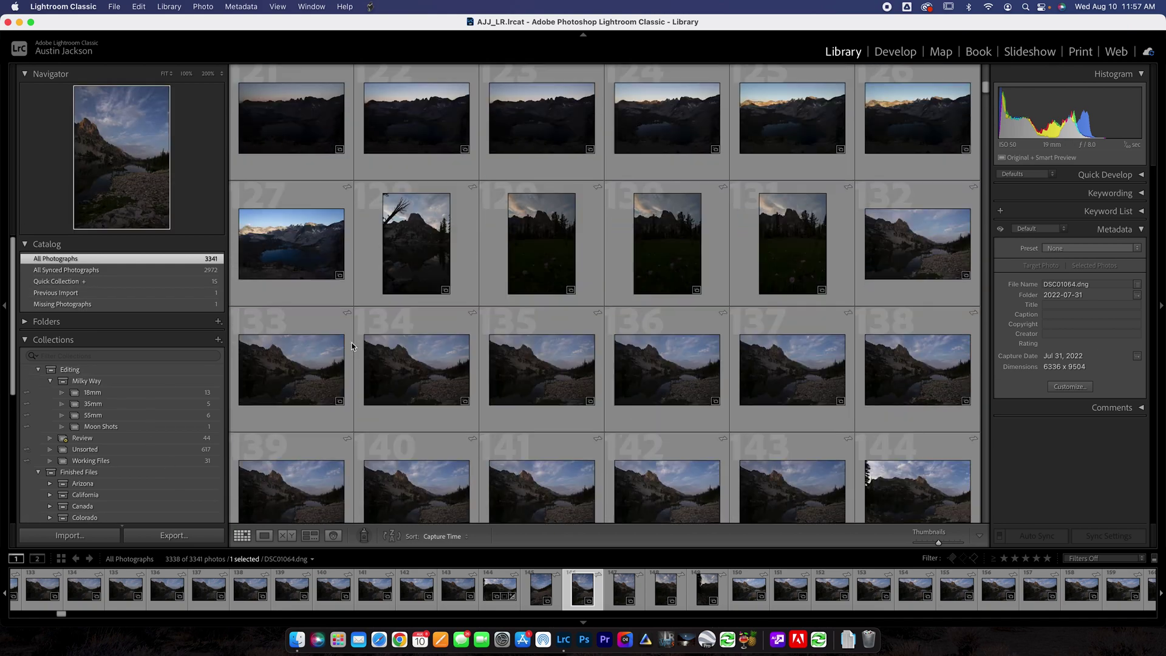